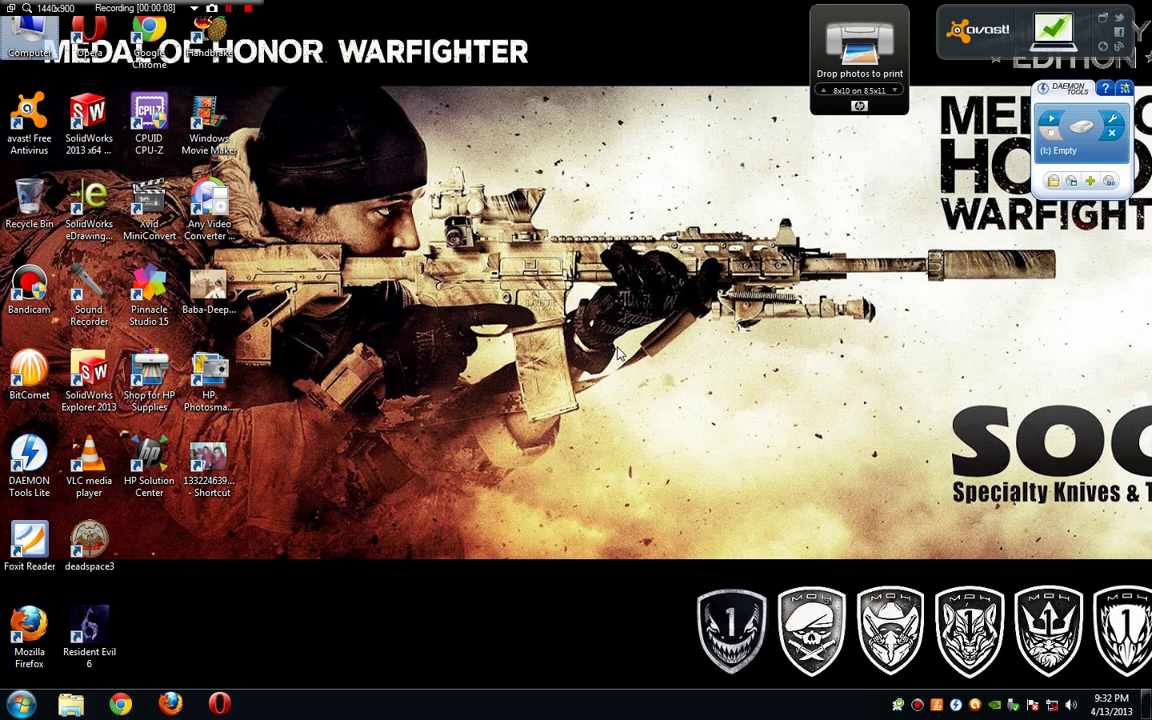
Mount the flt-mhwa disc image from the Medal of Honor Warfighter-FLT folder in virtual drive I:
{"action": "left_click", "coordinate": [1050, 121]}
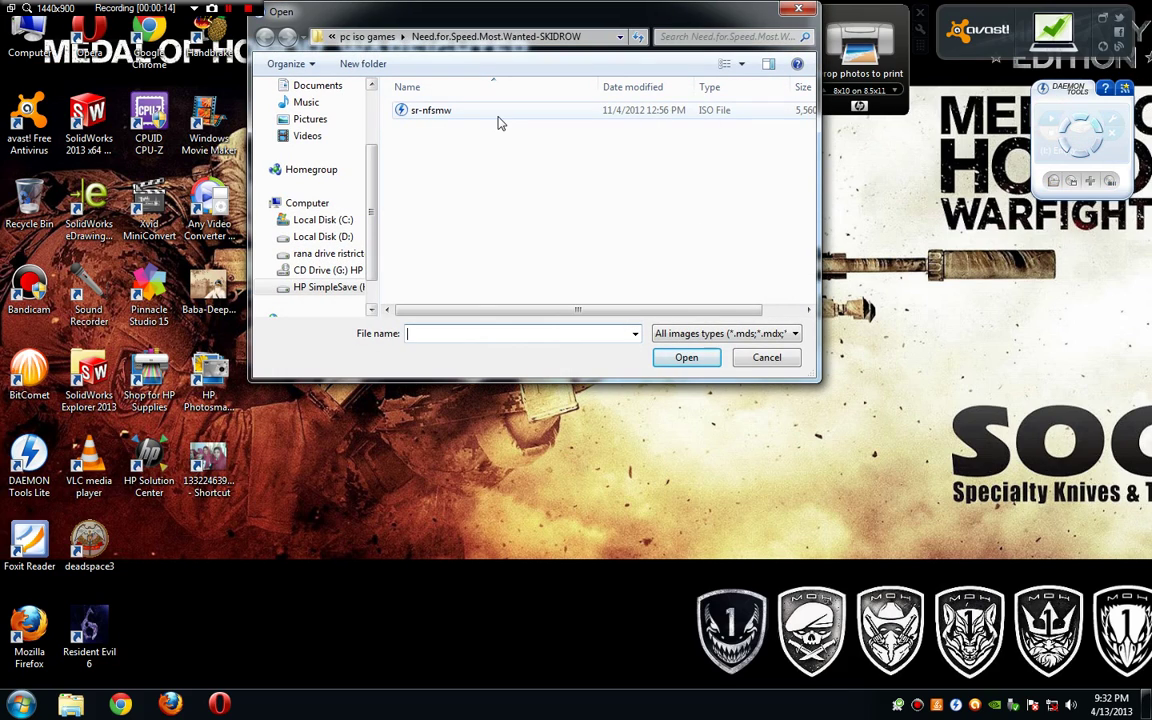
{"action": "left_click", "coordinate": [402, 37]}
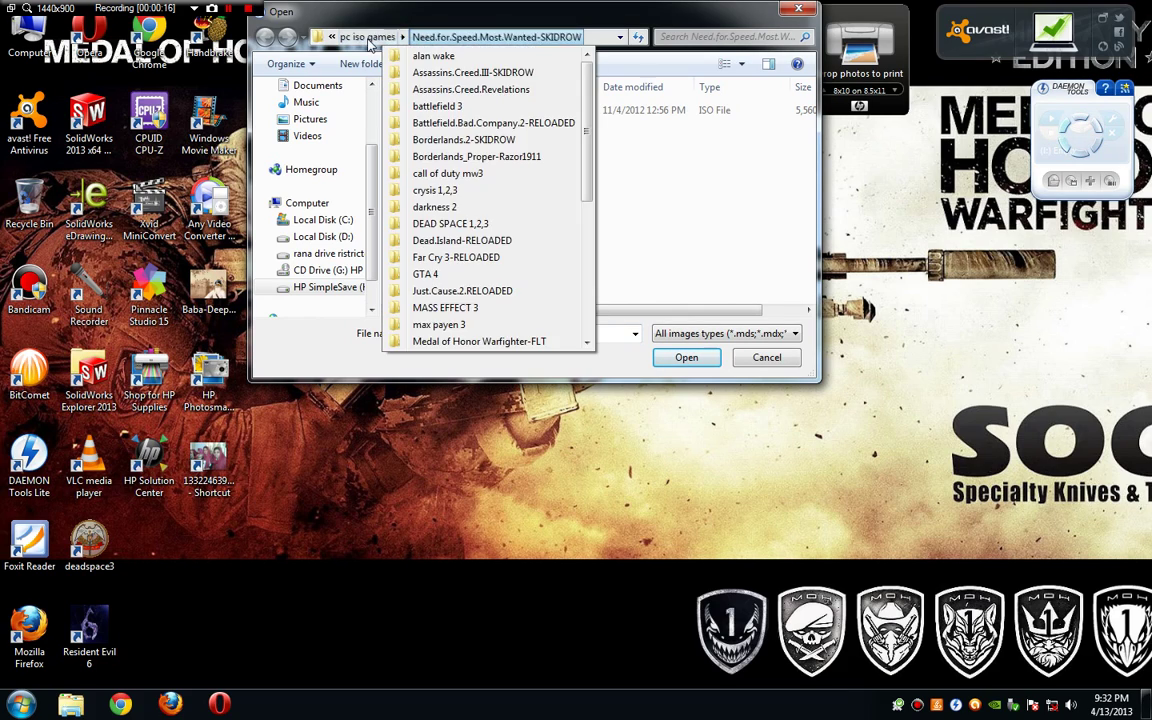
{"action": "left_click", "coordinate": [368, 40]}
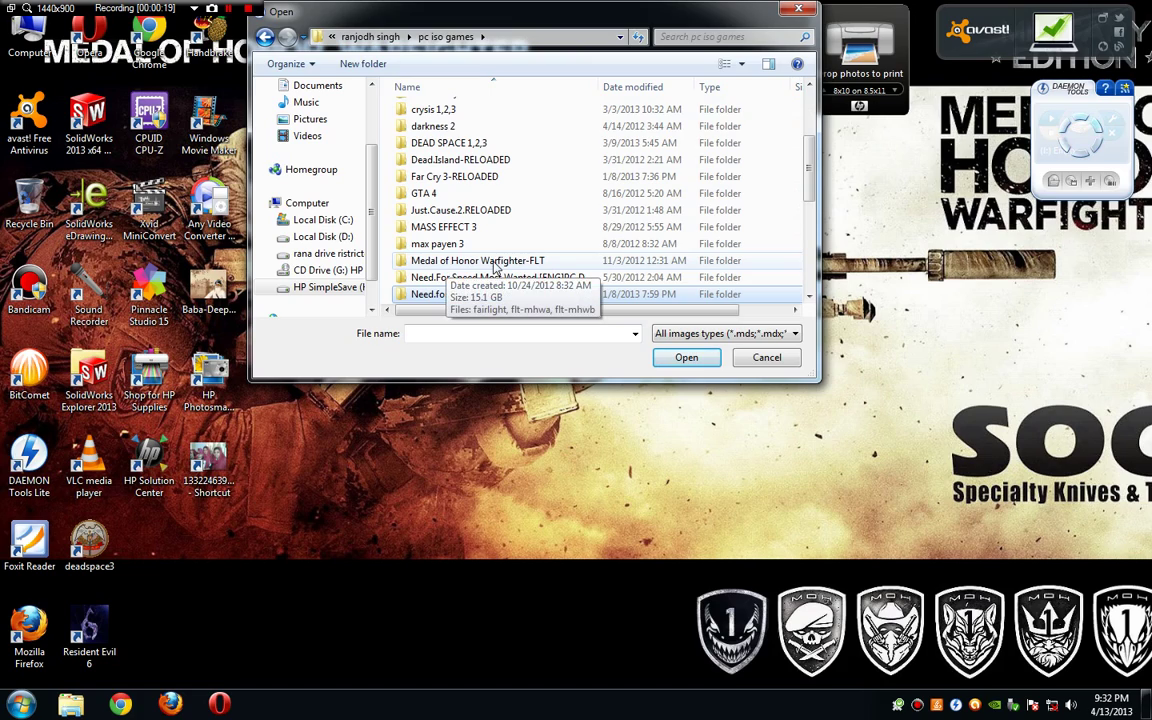
{"action": "double_click", "coordinate": [443, 263]}
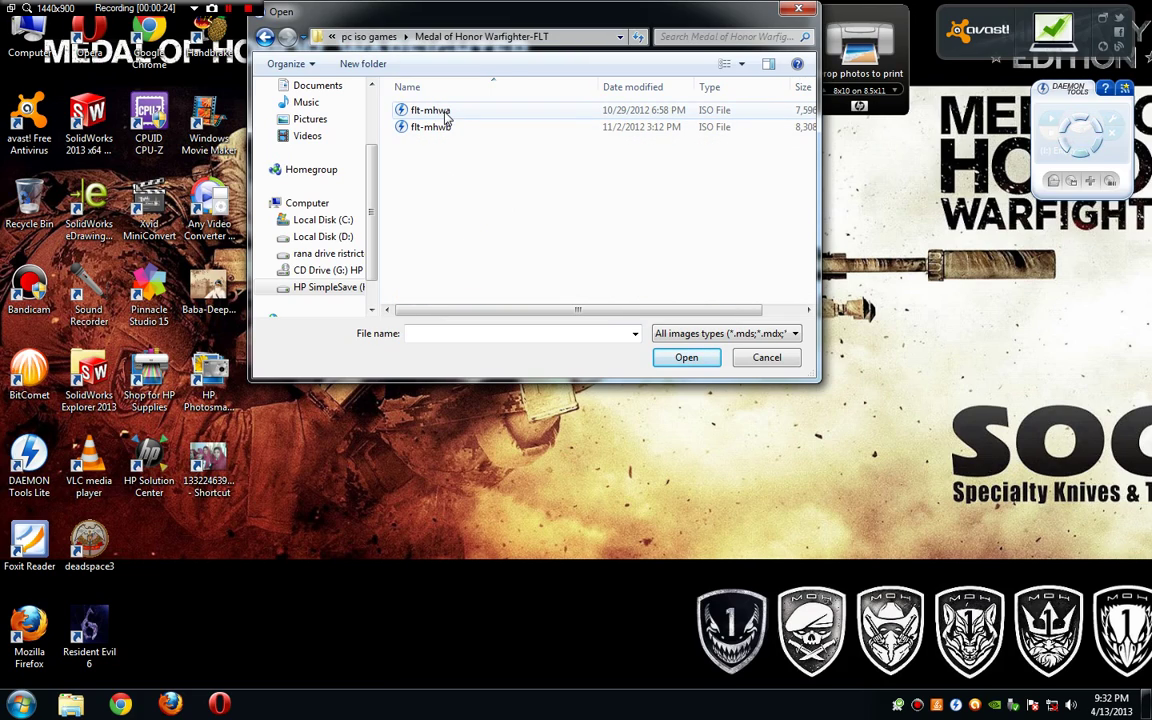
{"action": "left_click", "coordinate": [451, 120]}
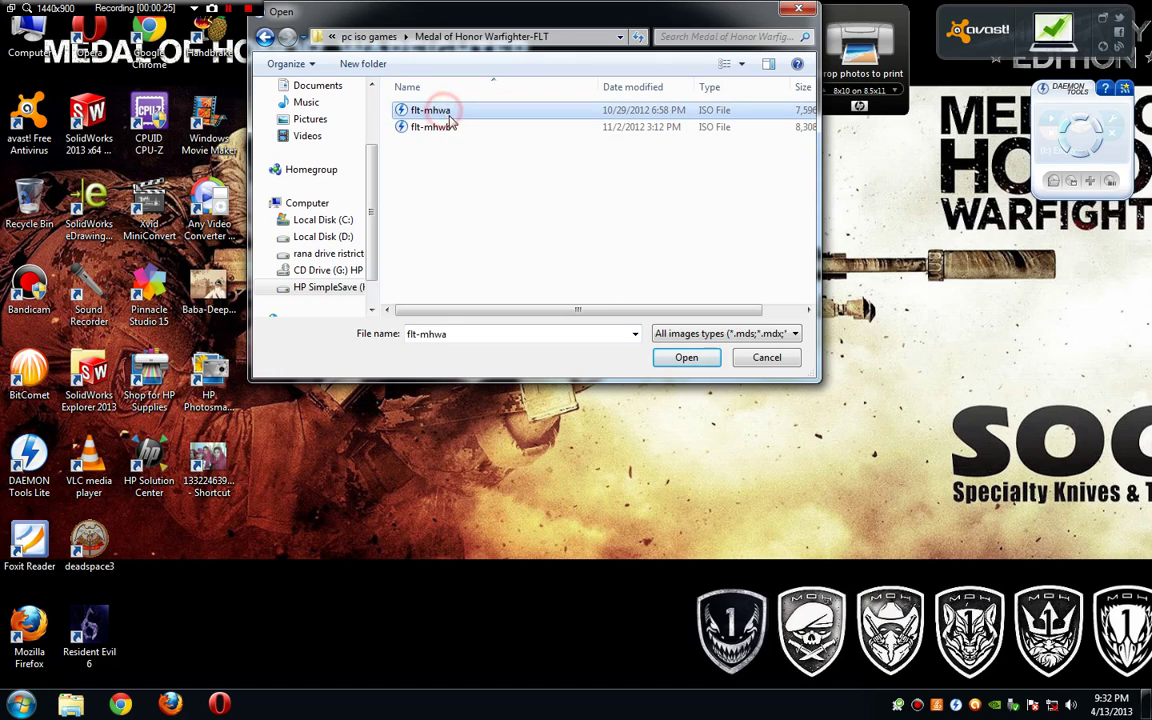
{"action": "left_click", "coordinate": [687, 358]}
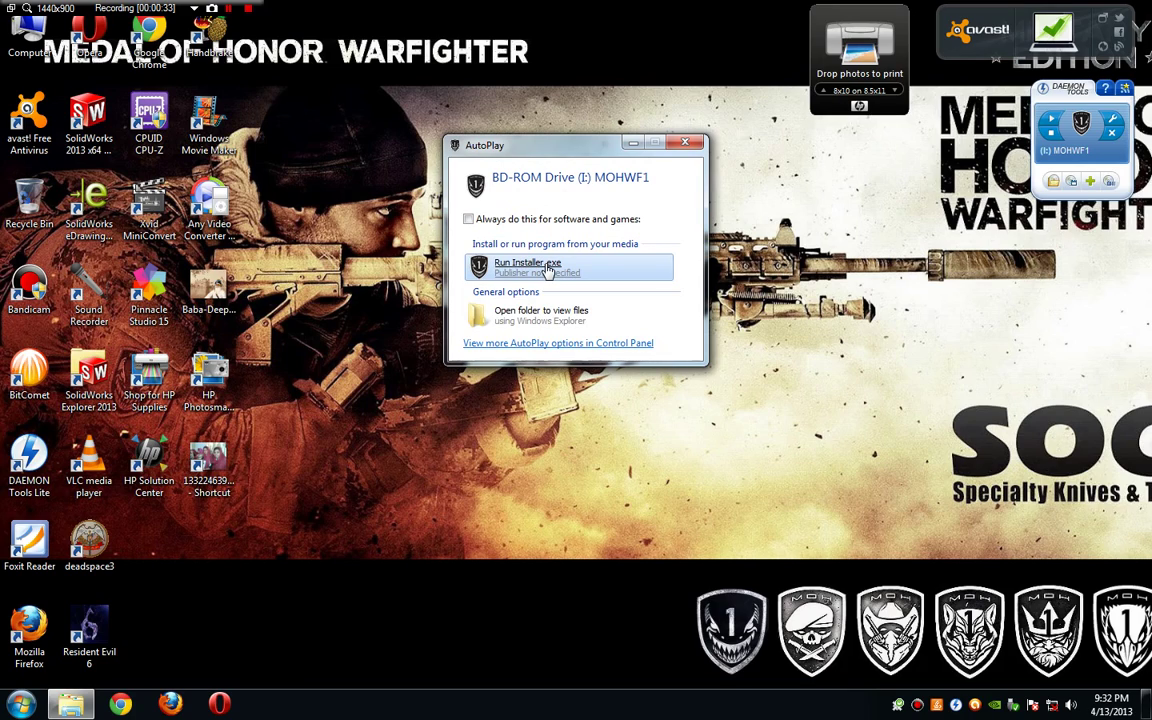
Open the mounted MOHWF1 disc's files, examine the launch options for the Setup application, and close the file window
{"action": "double_click", "coordinate": [36, 50]}
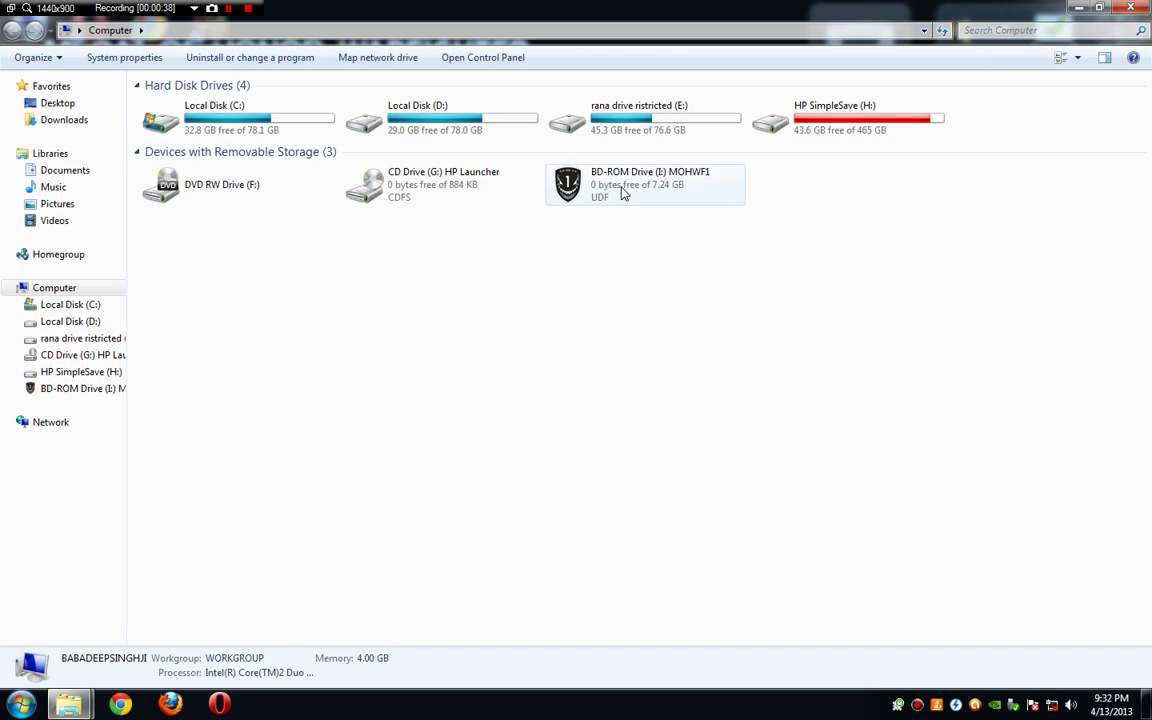
{"action": "left_click", "coordinate": [621, 192]}
{"action": "right_click", "coordinate": [621, 192]}
{"action": "left_click", "coordinate": [658, 234]}
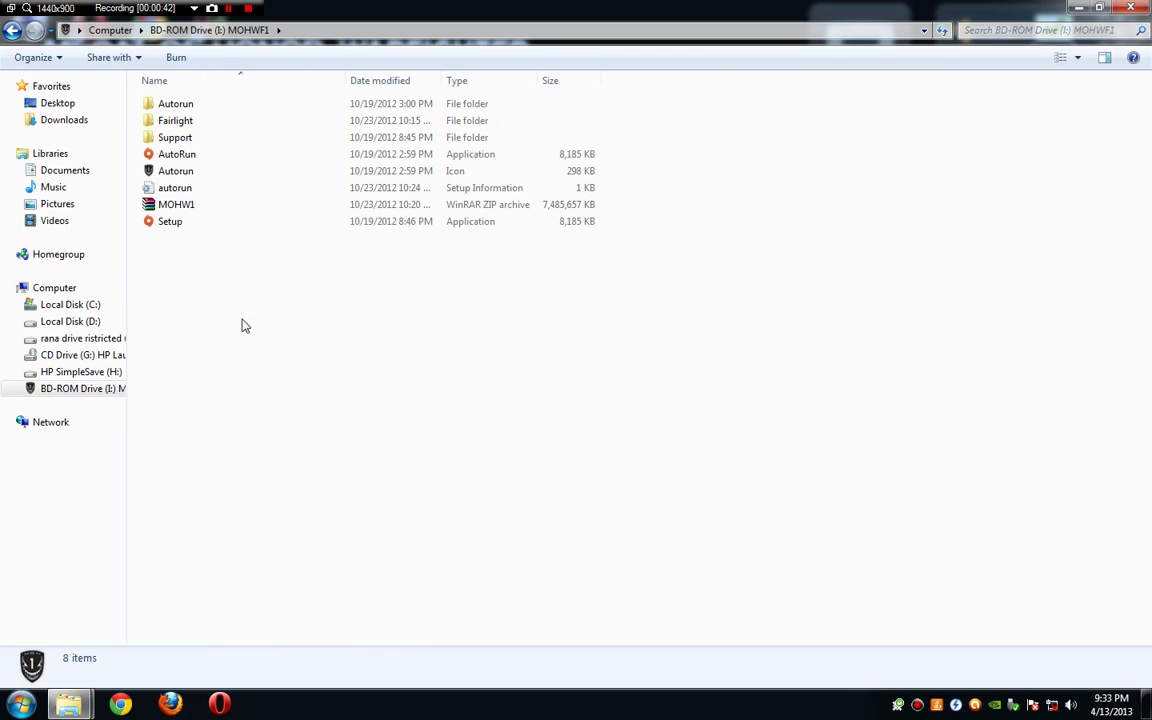
{"action": "left_click", "coordinate": [155, 223]}
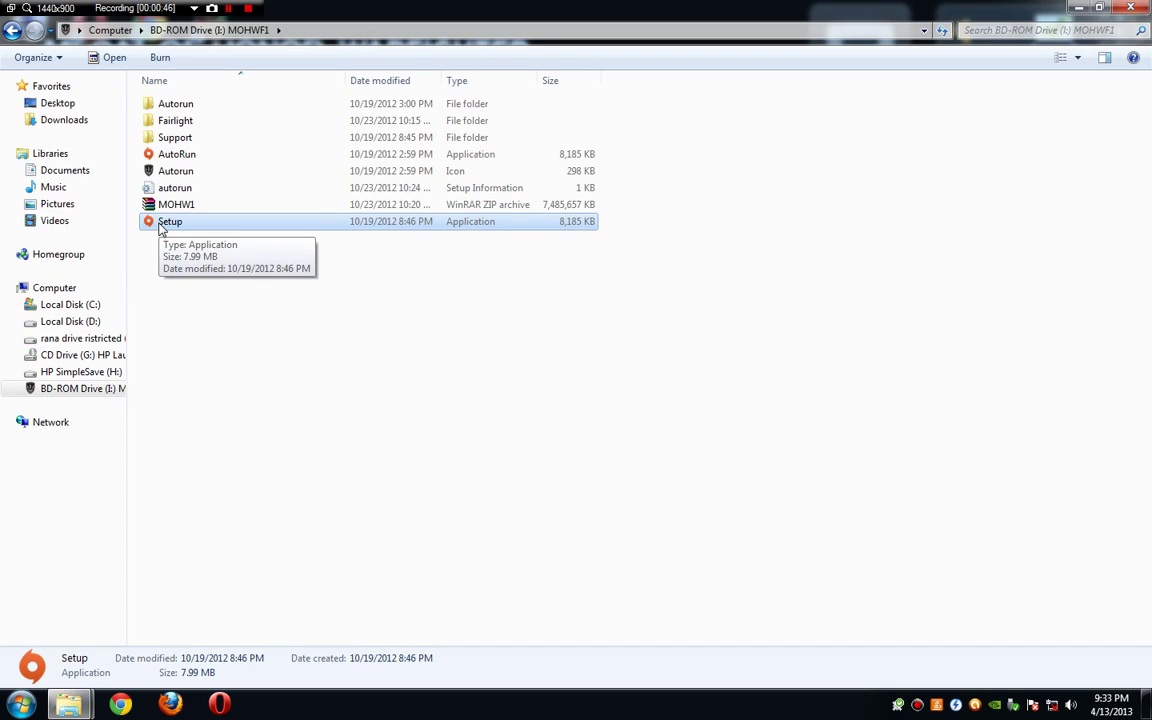
{"action": "right_click", "coordinate": [160, 226]}
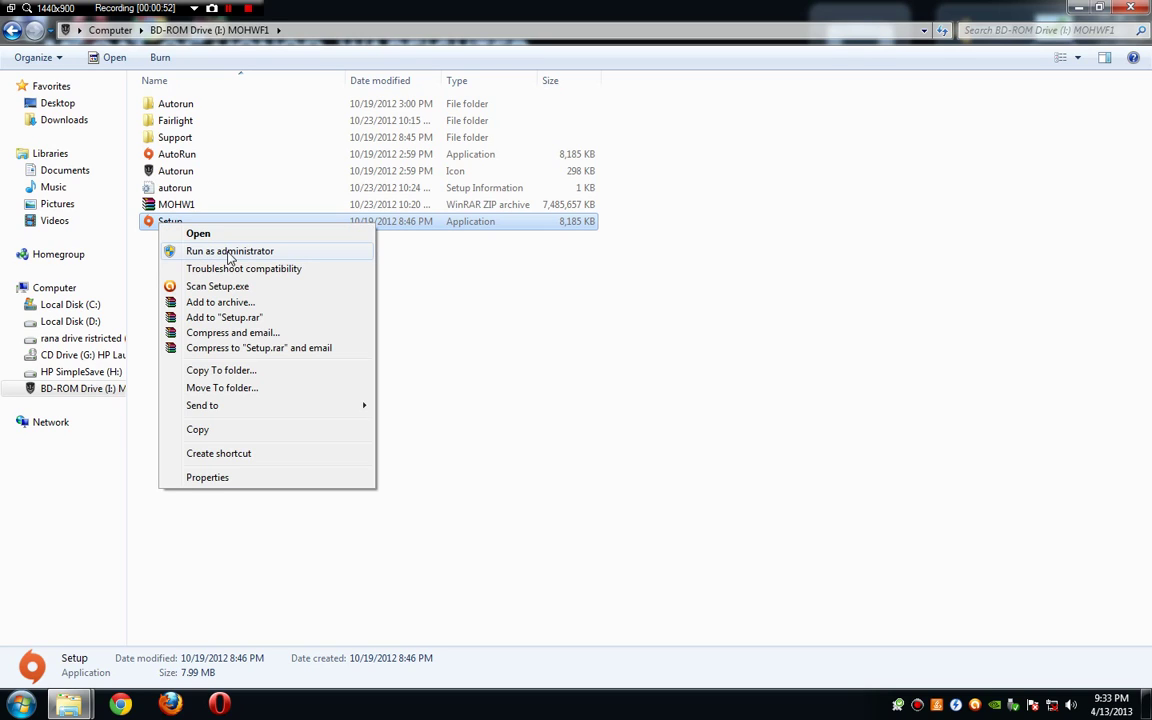
{"action": "left_click", "coordinate": [1133, 9]}
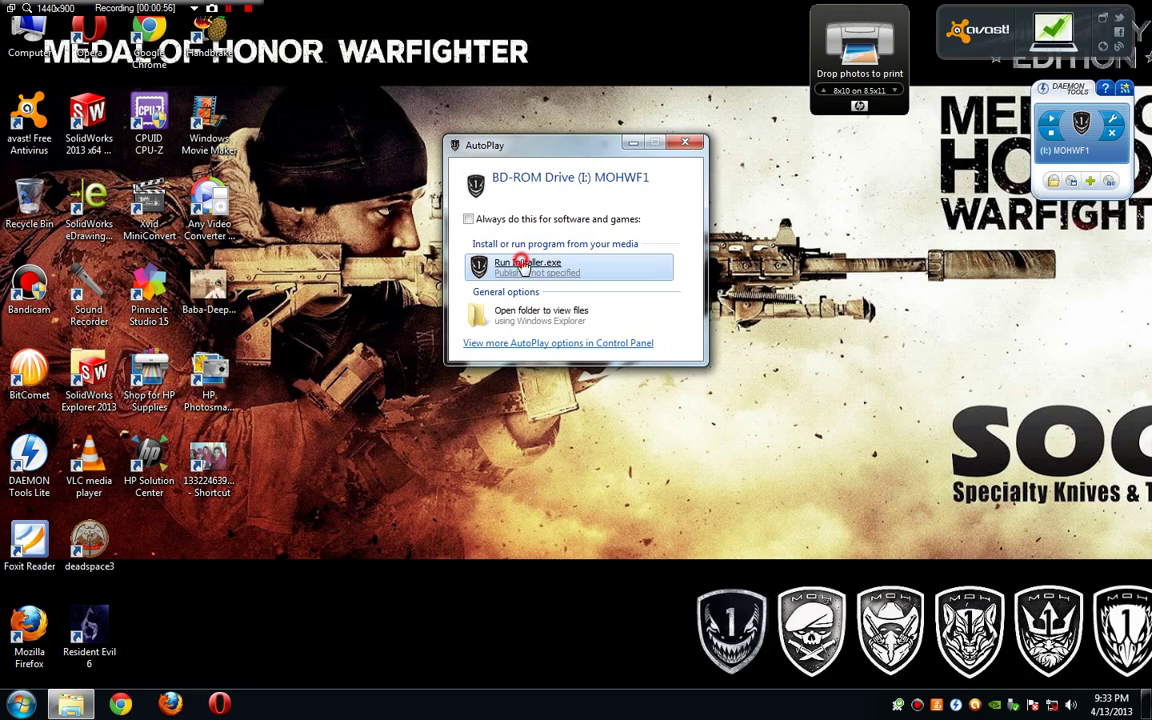
Run Installer.exe from the mounted disc and continue with English as the installation language
{"action": "left_click", "coordinate": [521, 264]}
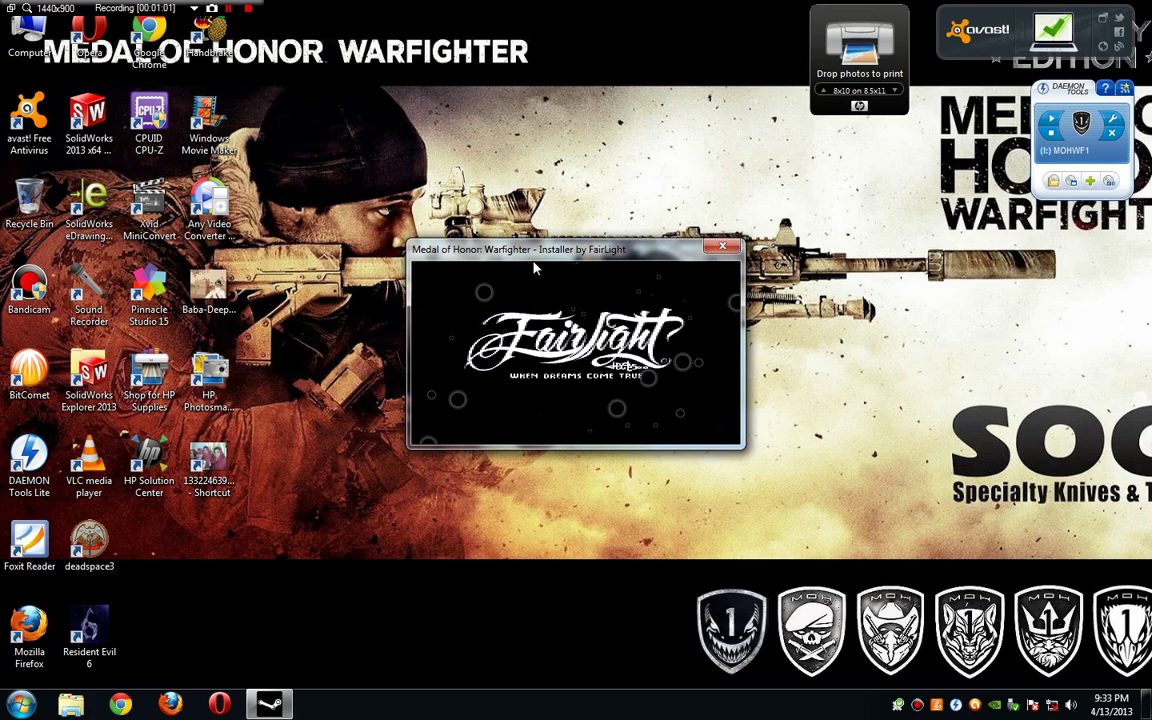
{"action": "left_click_drag", "start_coordinate": [535, 268], "coordinate": [517, 242]}
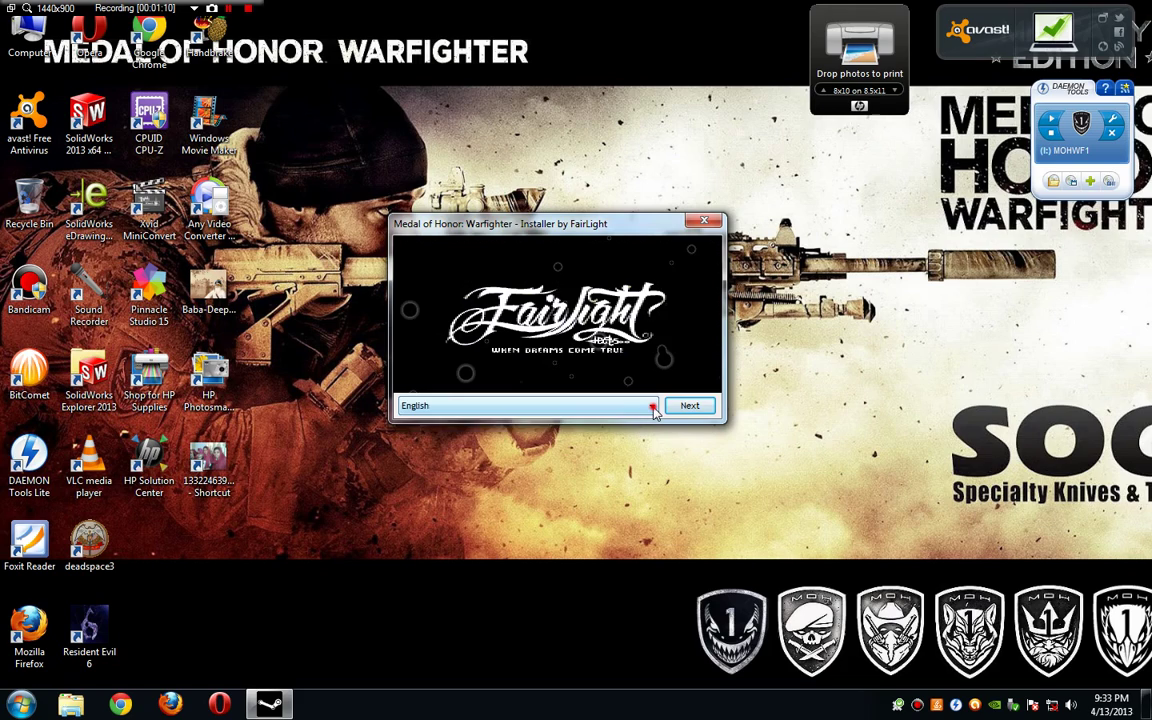
{"action": "left_click", "coordinate": [652, 408]}
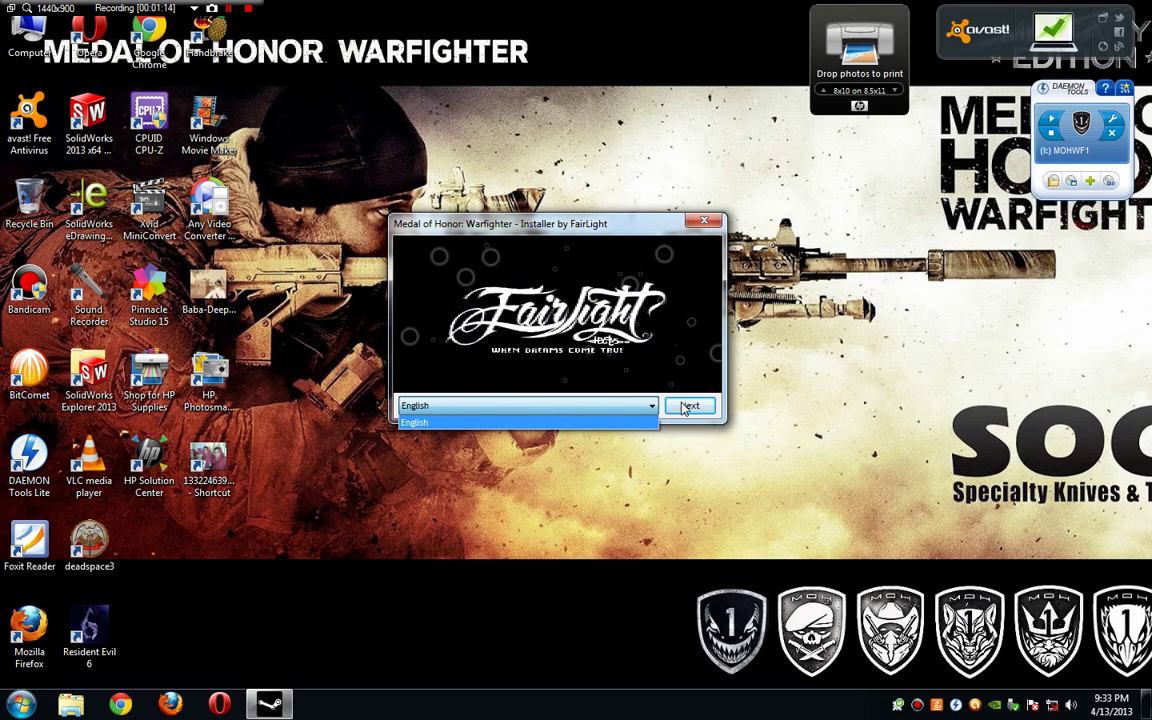
{"action": "left_click", "coordinate": [625, 406]}
{"action": "left_click", "coordinate": [688, 408]}
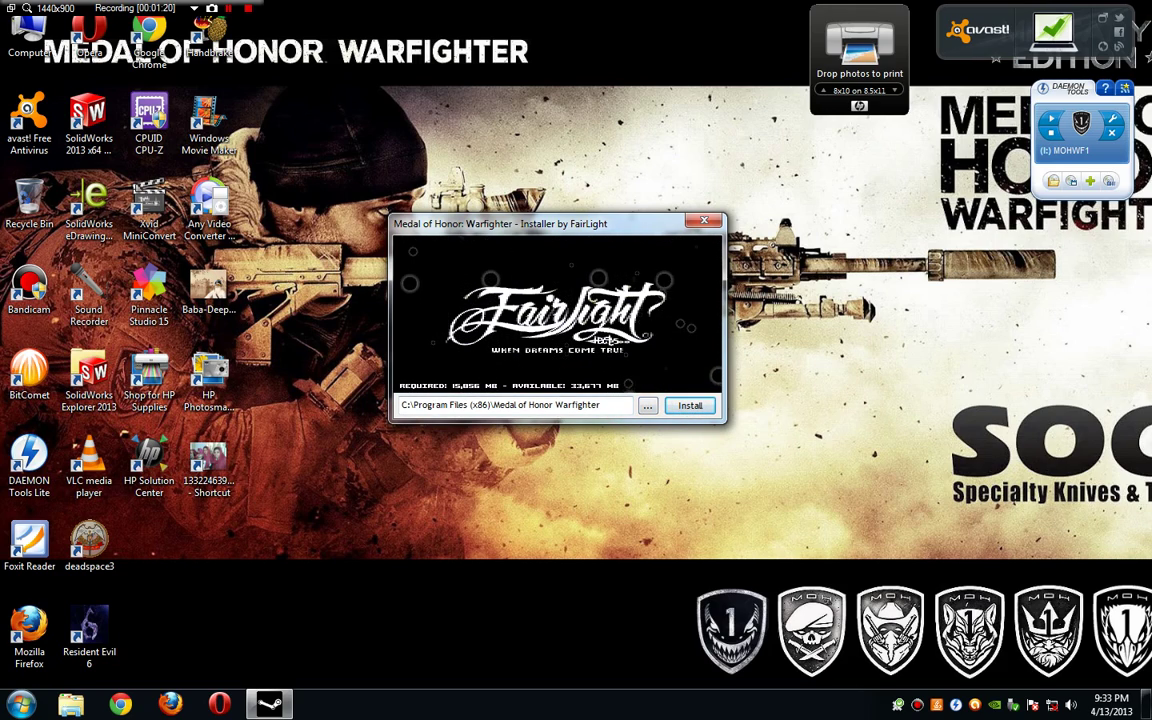
Create a folder named "moh wf" on drive E: as the game's install location and start the installation
{"action": "left_click", "coordinate": [648, 407]}
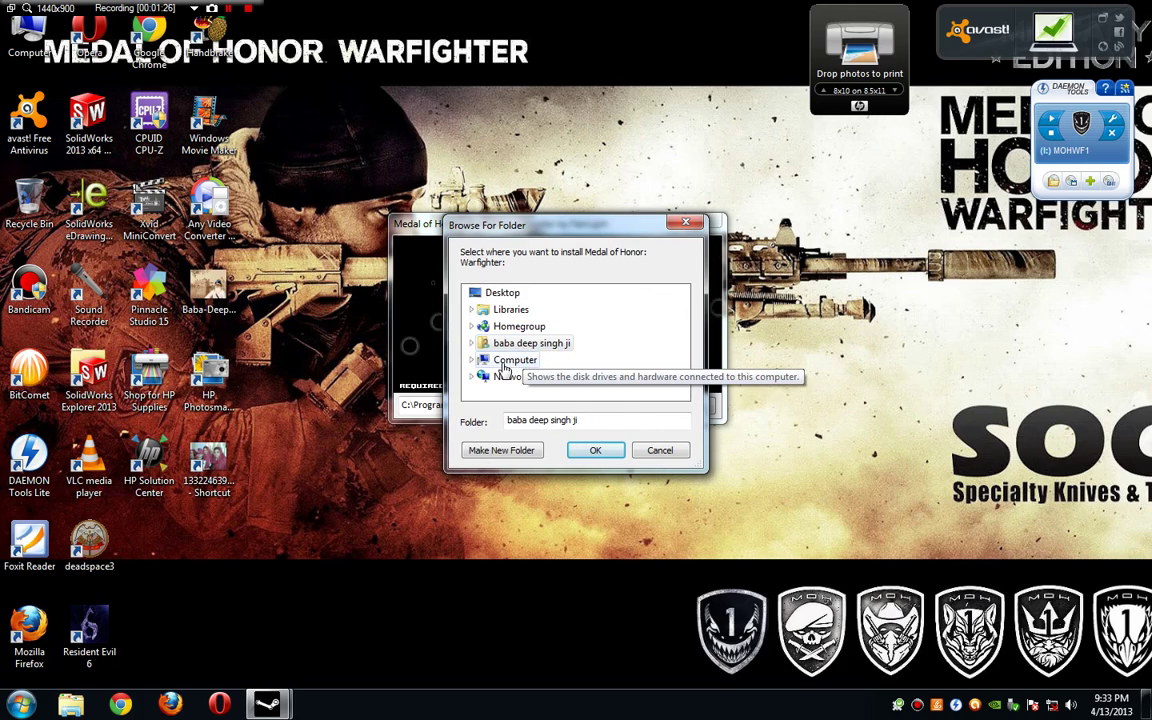
{"action": "double_click", "coordinate": [503, 364]}
{"action": "left_click_drag", "start_coordinate": [684, 322], "coordinate": [682, 368]}
{"action": "double_click", "coordinate": [549, 309]}
{"action": "scroll", "coordinate": [513, 316], "scroll_direction": "up", "scroll_amount": 2}
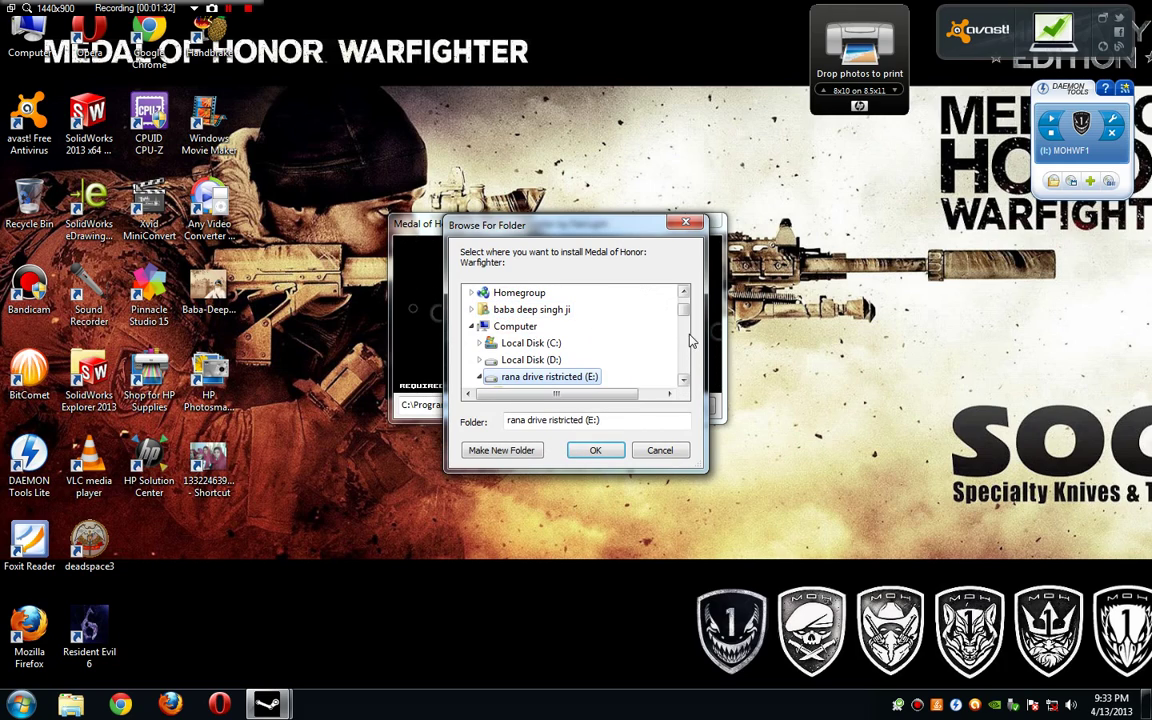
{"action": "mouse_move", "coordinate": [682, 313]}
{"action": "left_mouse_down"}
{"action": "mouse_move", "coordinate": [682, 347]}
{"action": "mouse_move", "coordinate": [681, 336]}
{"action": "left_mouse_up"}
{"action": "left_click", "coordinate": [507, 451]}
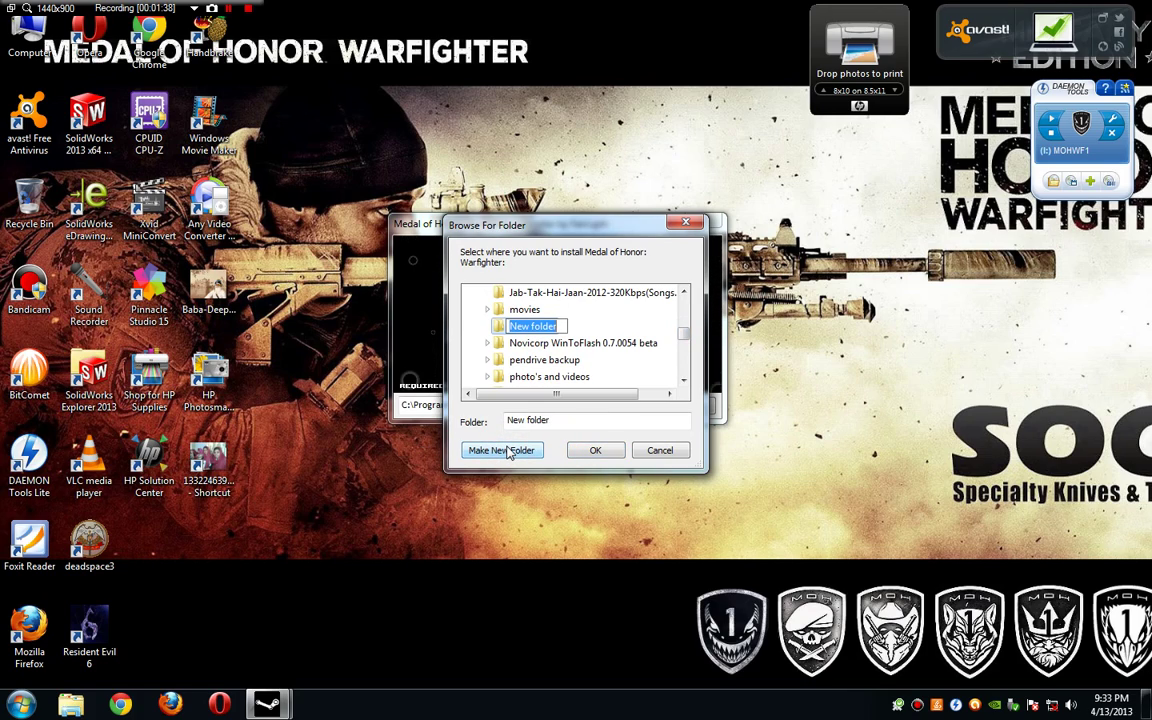
{"action": "type", "text": "m"}
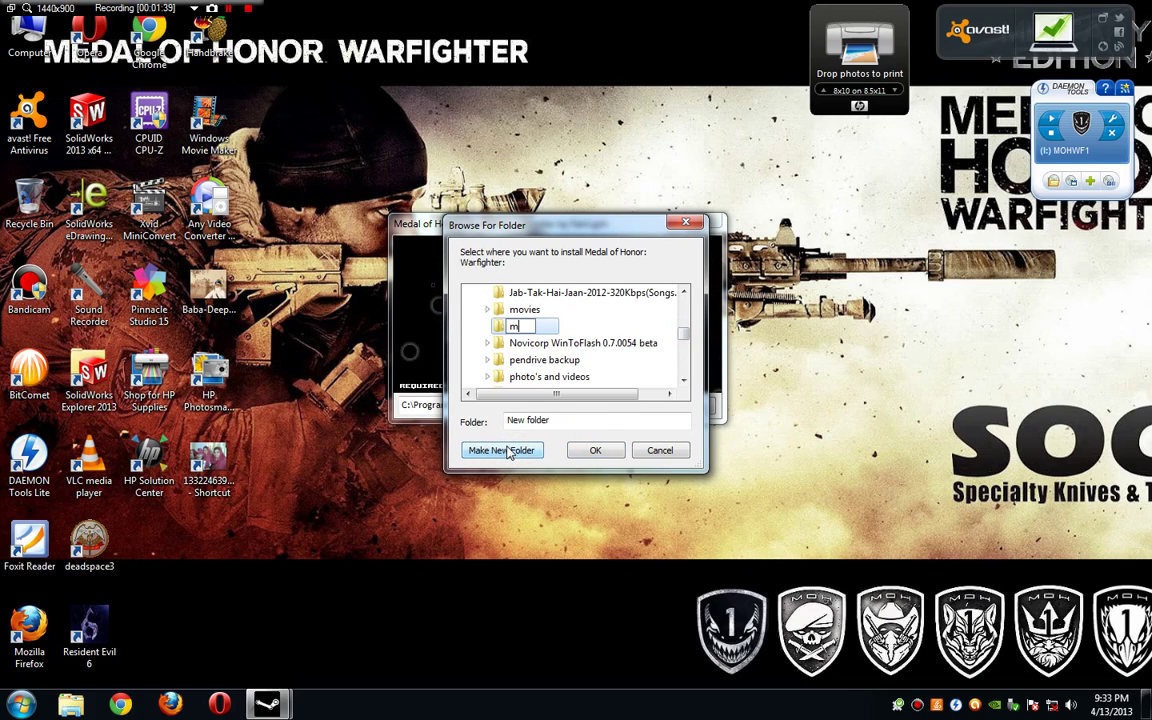
{"action": "type", "text": "oh wf"}
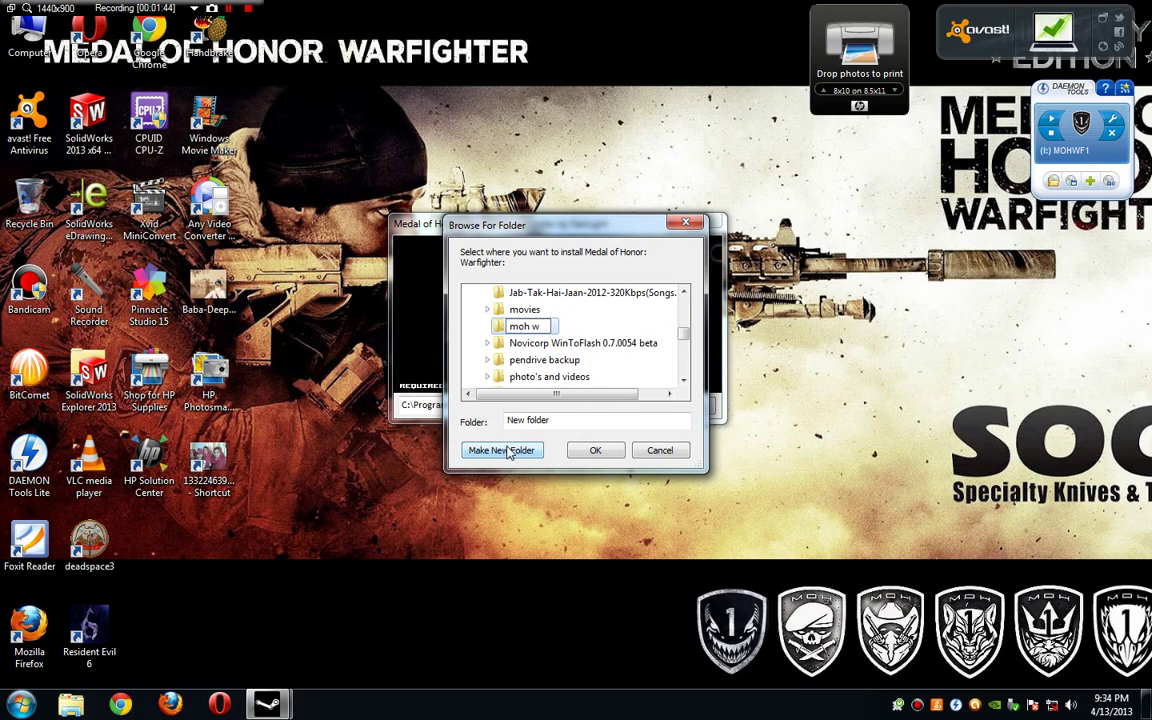
{"action": "left_click", "coordinate": [587, 454]}
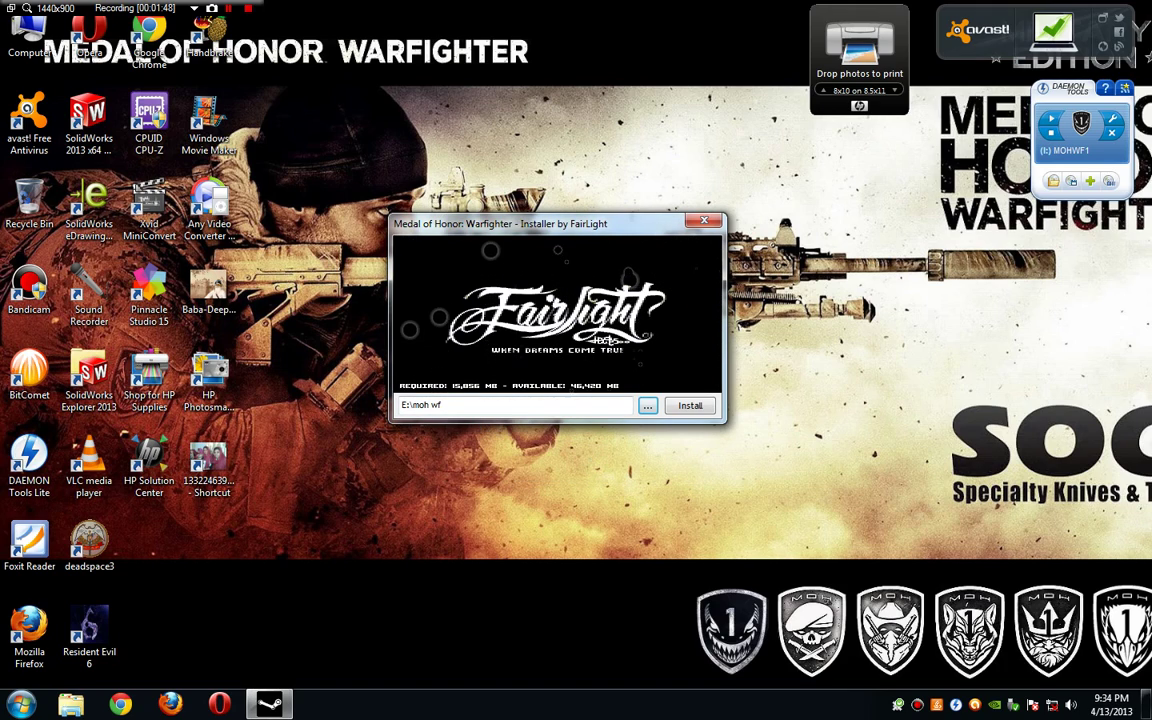
{"action": "left_click", "coordinate": [691, 407]}
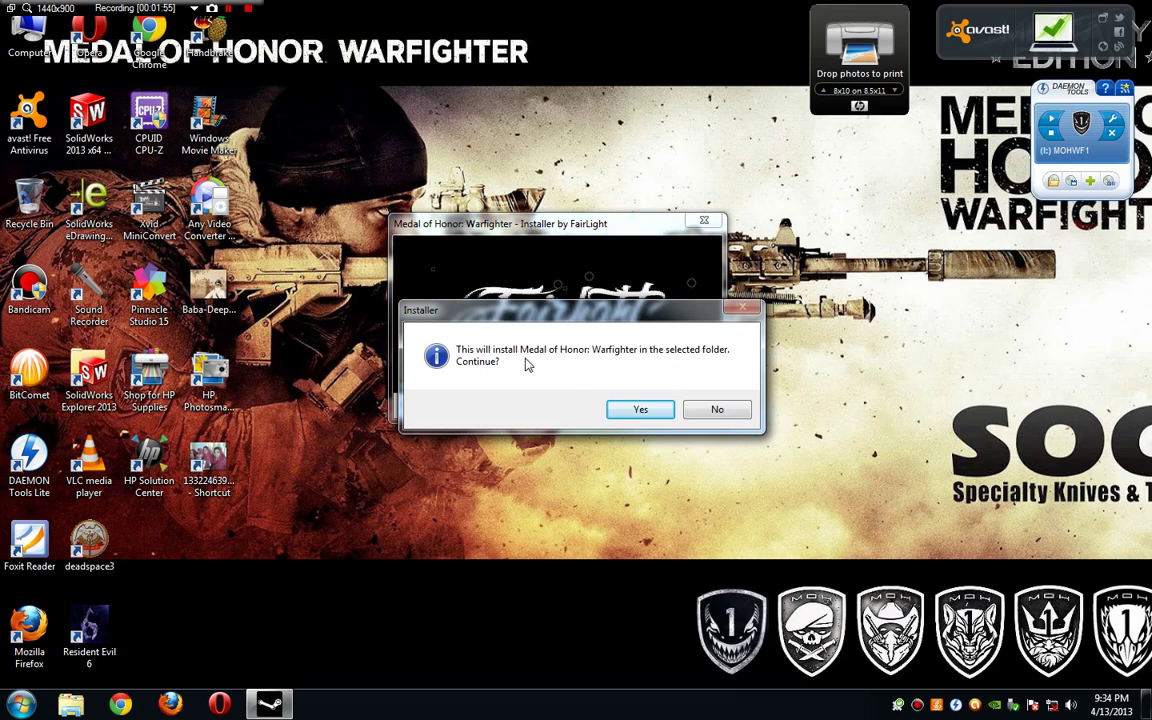
{"action": "left_click", "coordinate": [637, 411]}
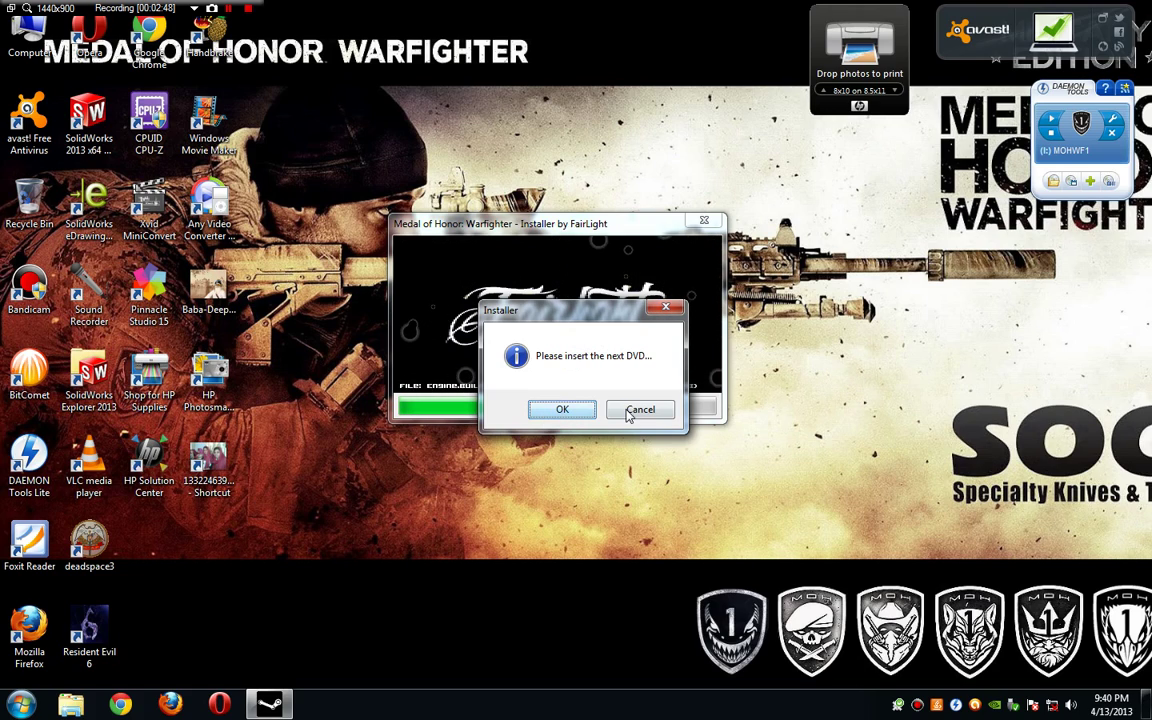
Mount the flt-mhwb disc image as the next DVD in drive I: and continue the installation
{"action": "left_click", "coordinate": [1053, 122]}
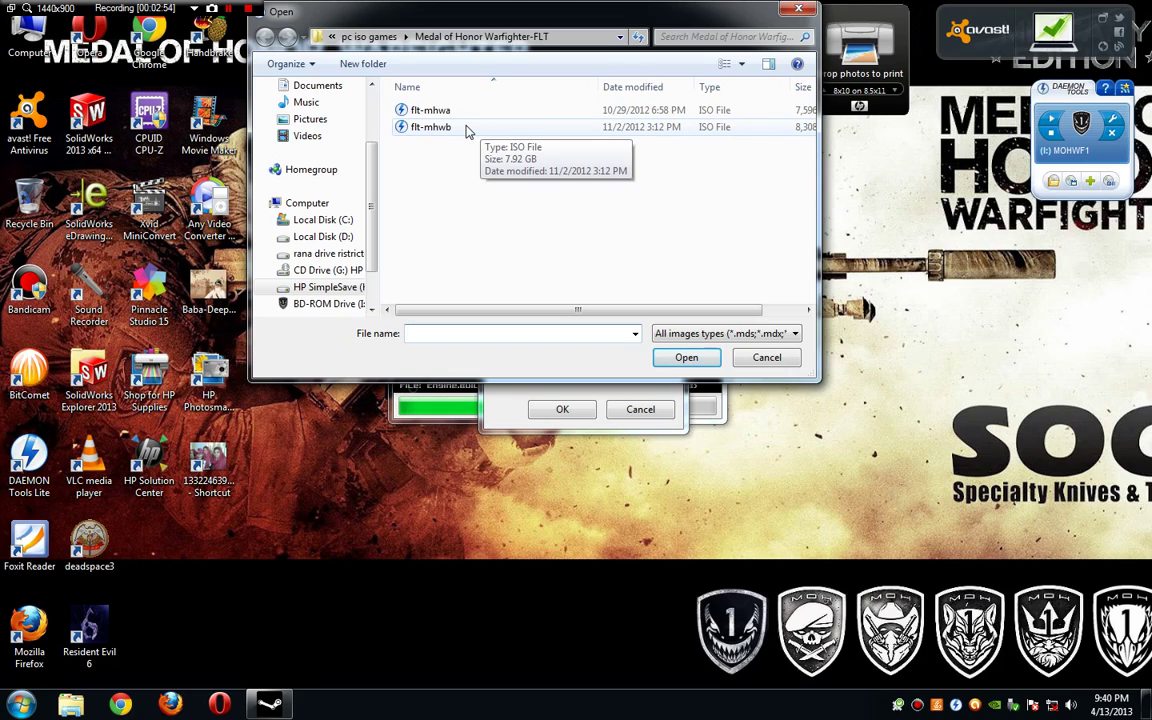
{"action": "left_click", "coordinate": [444, 130]}
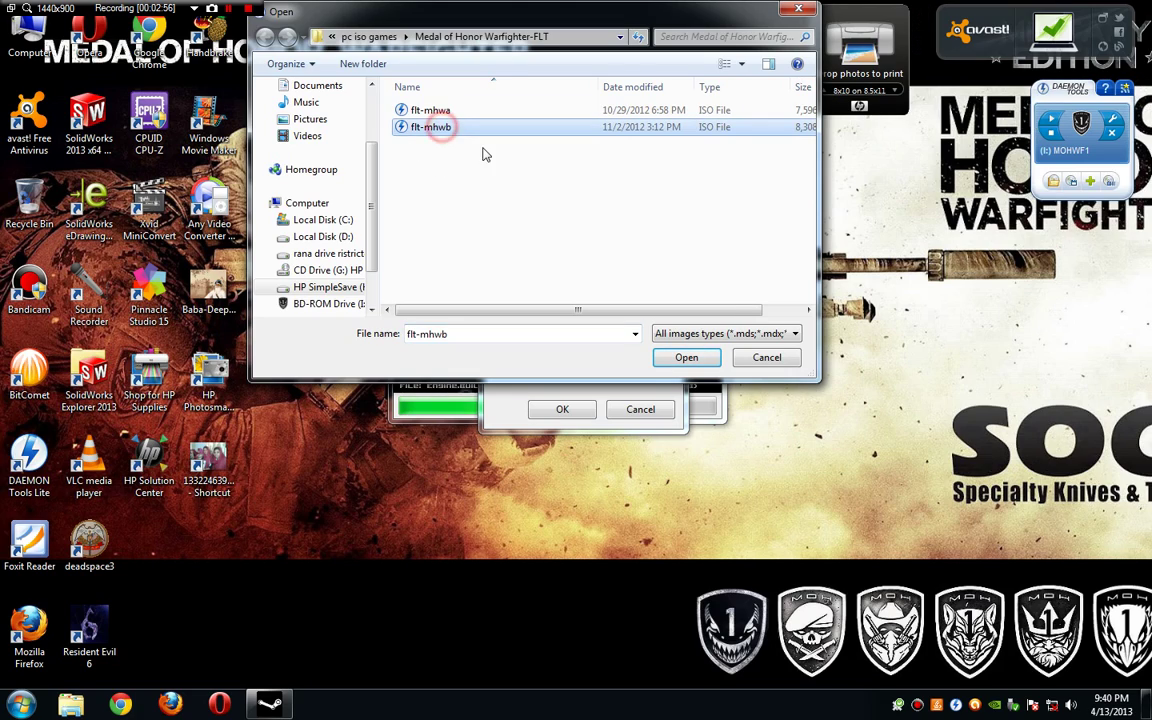
{"action": "left_click", "coordinate": [687, 358]}
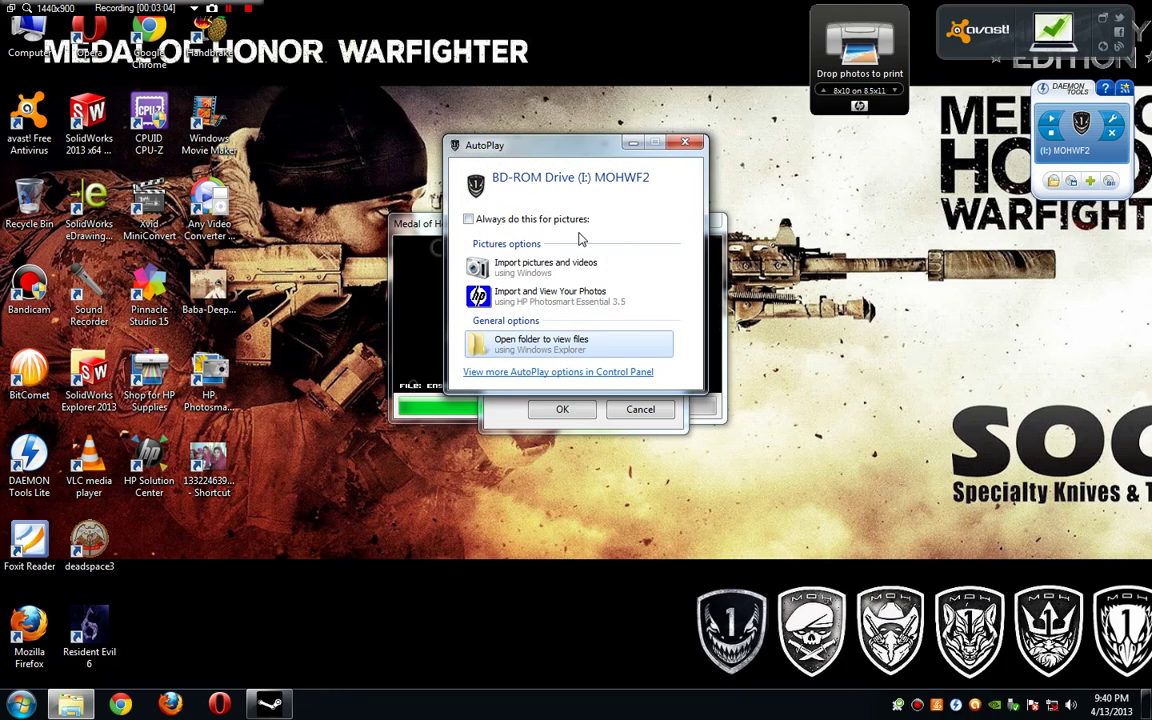
{"action": "left_click", "coordinate": [694, 150]}
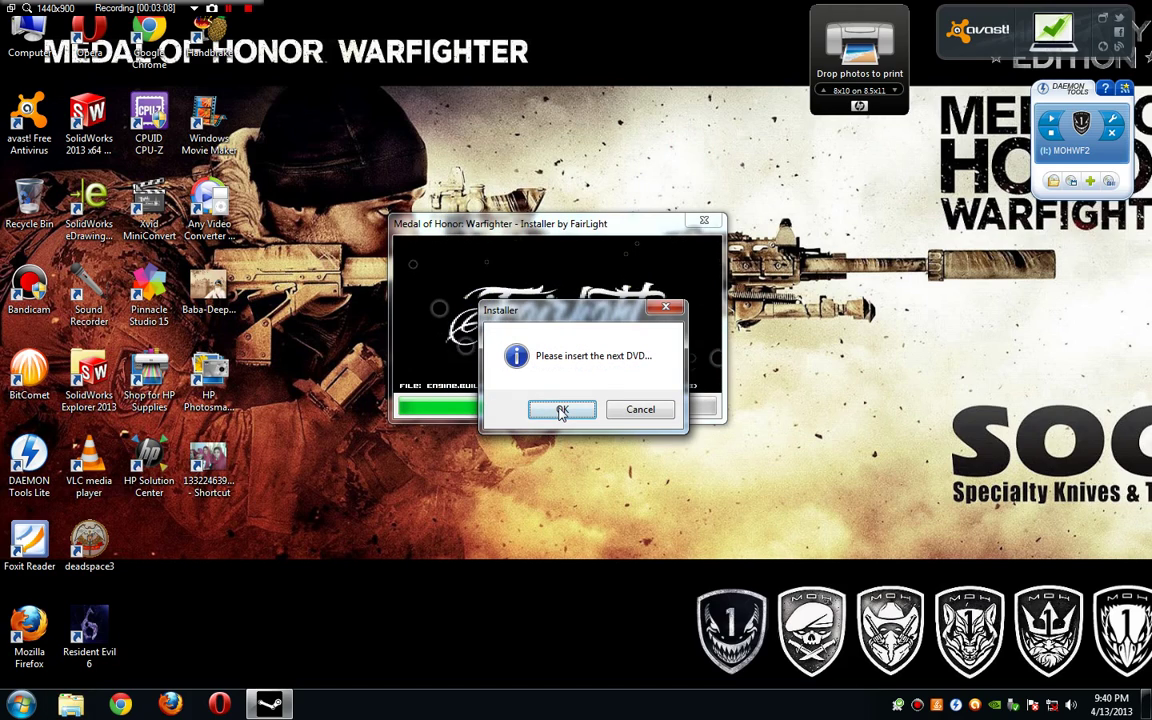
{"action": "left_click", "coordinate": [562, 411]}
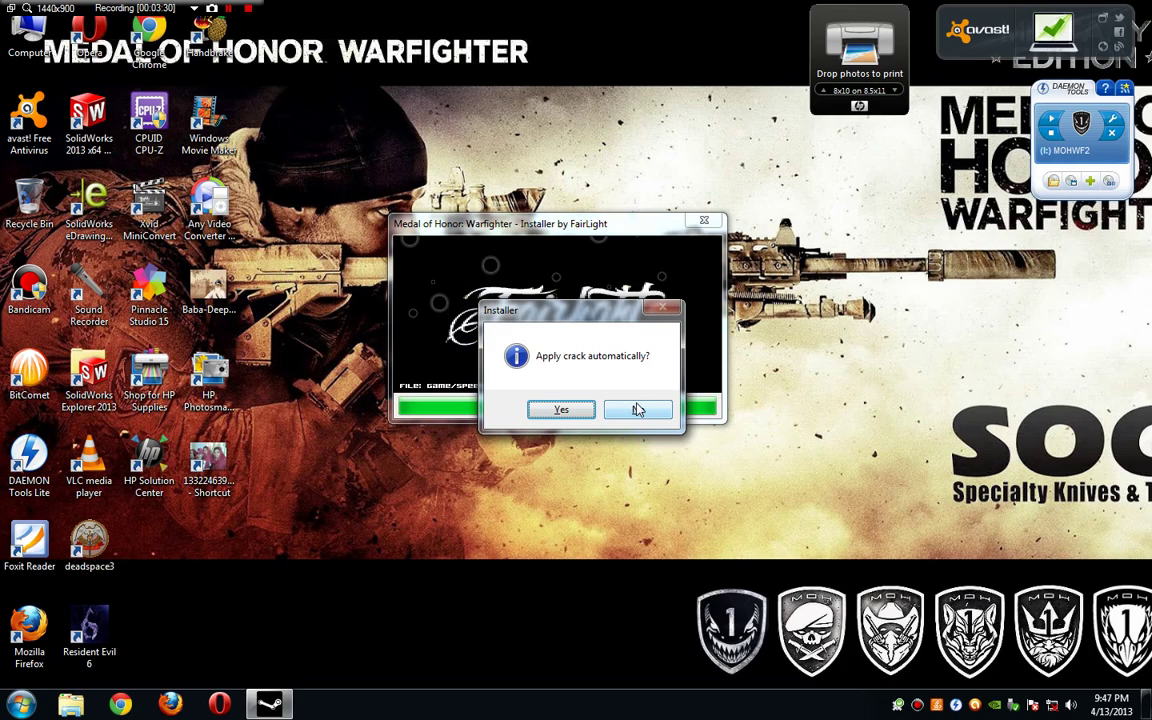
Accept the automatic crack and the runtime libraries in the installer, and finish the installation
{"action": "left_click", "coordinate": [552, 414]}
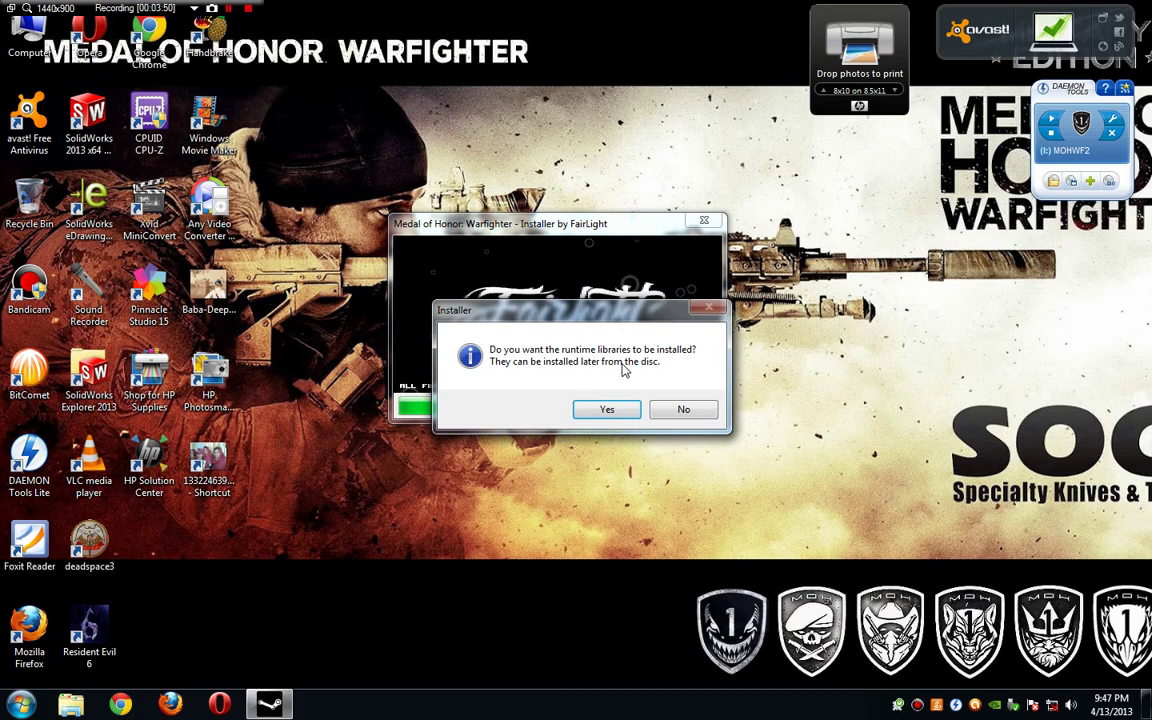
{"action": "left_click", "coordinate": [603, 412]}
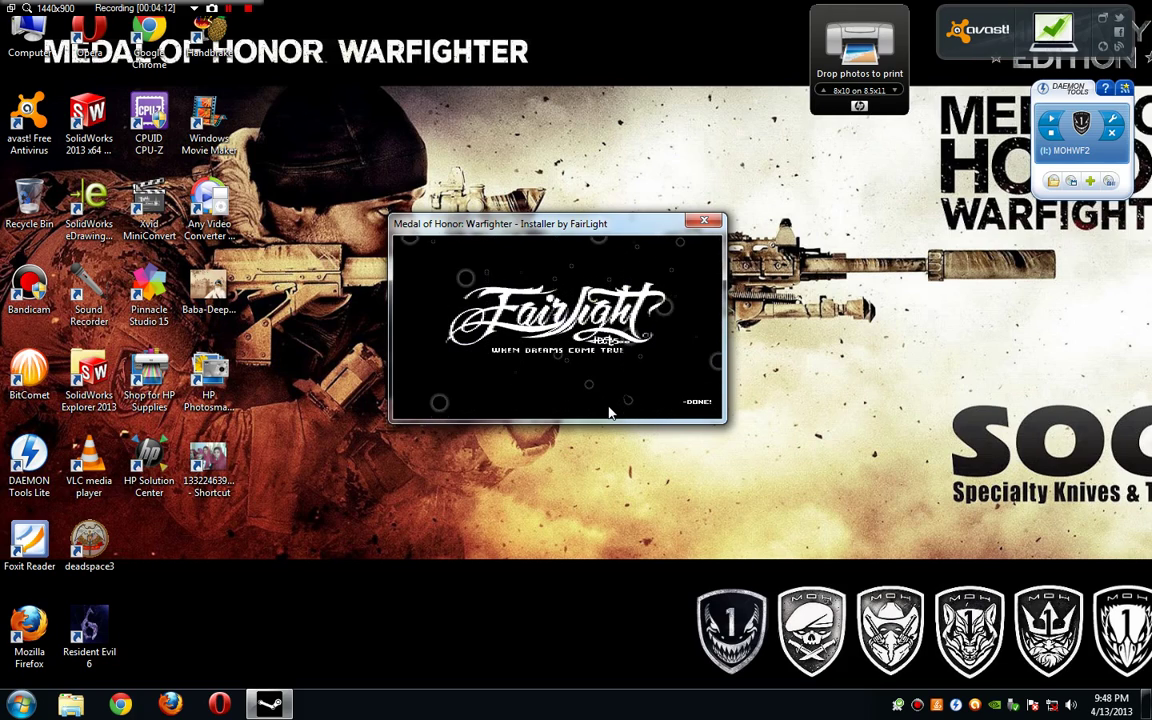
{"action": "left_click", "coordinate": [698, 403]}
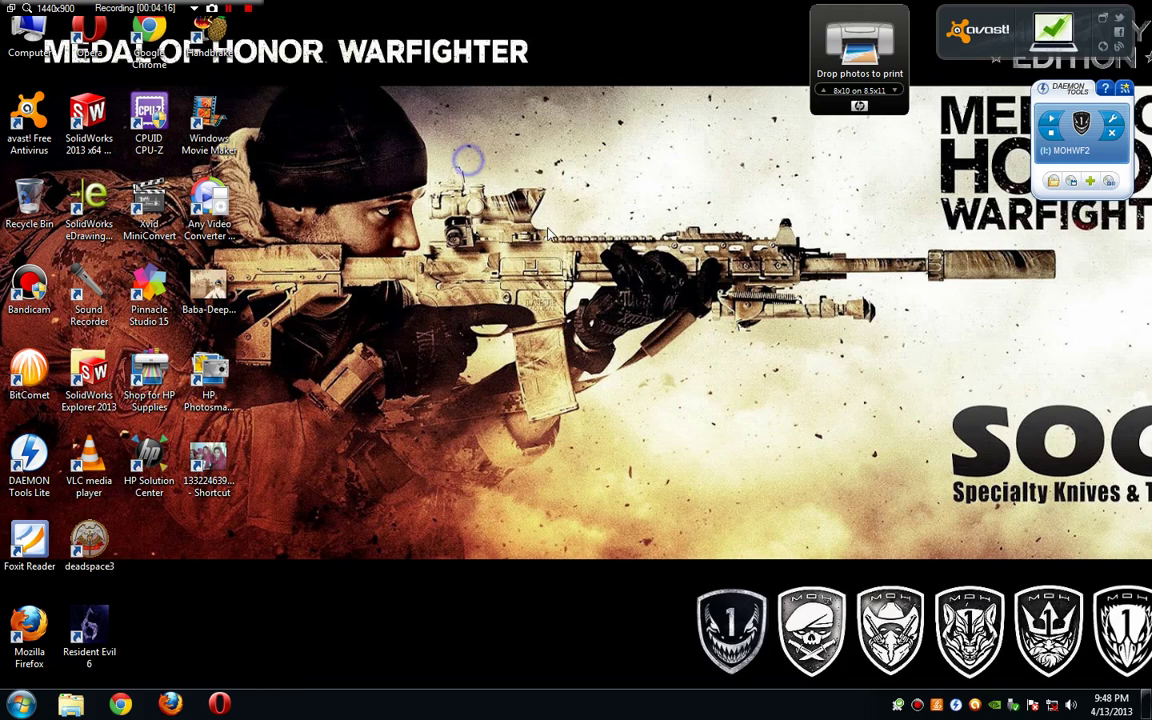
{"action": "right_click", "coordinate": [466, 159]}
{"action": "left_click", "coordinate": [520, 206]}
{"action": "right_click", "coordinate": [487, 190]}
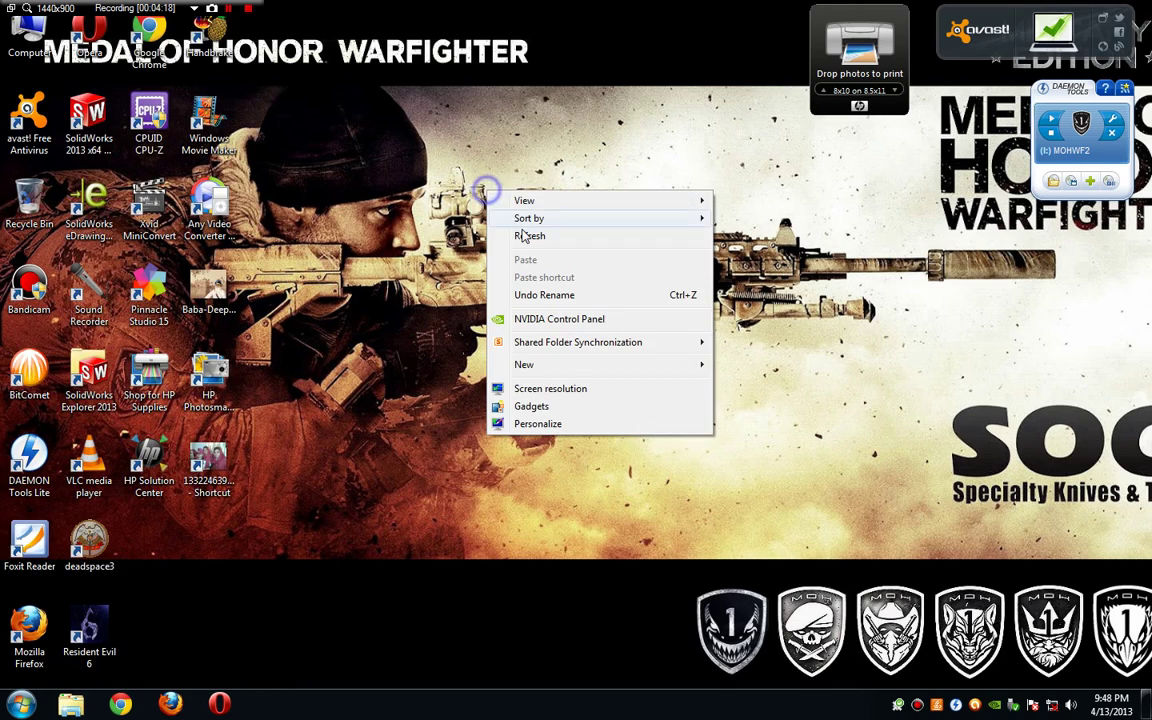
{"action": "left_click", "coordinate": [525, 235]}
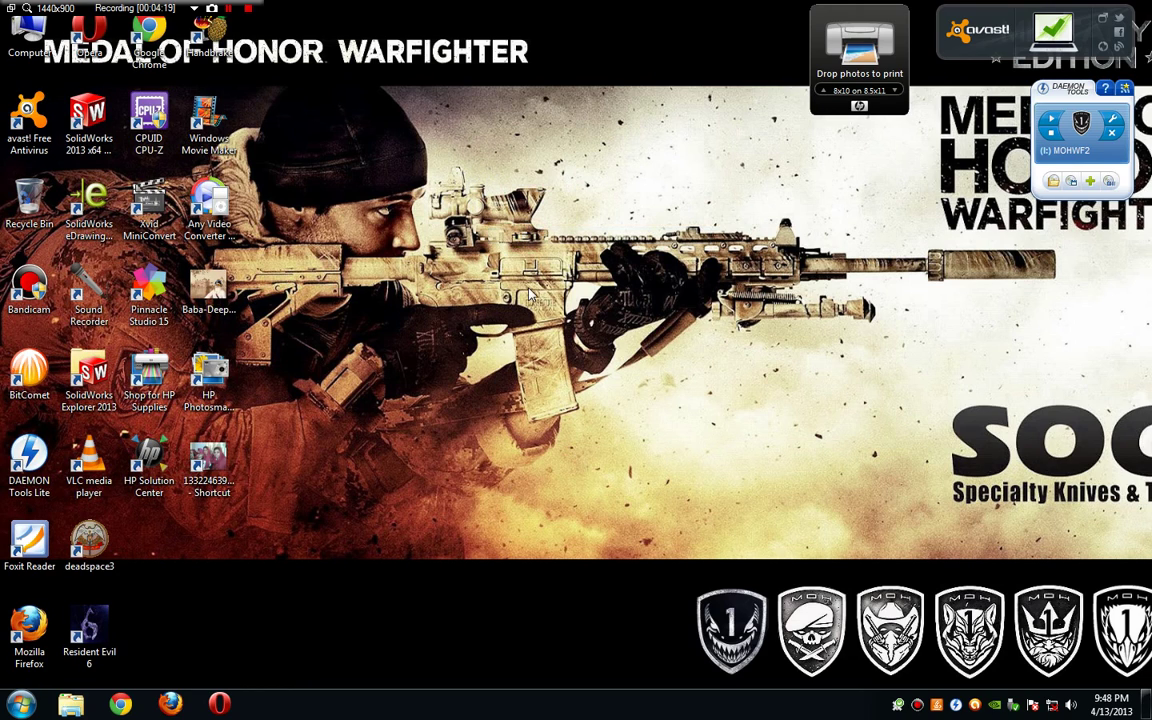
Open the "moh wf" install folder on drive E: in the file manager
{"action": "double_click", "coordinate": [45, 48]}
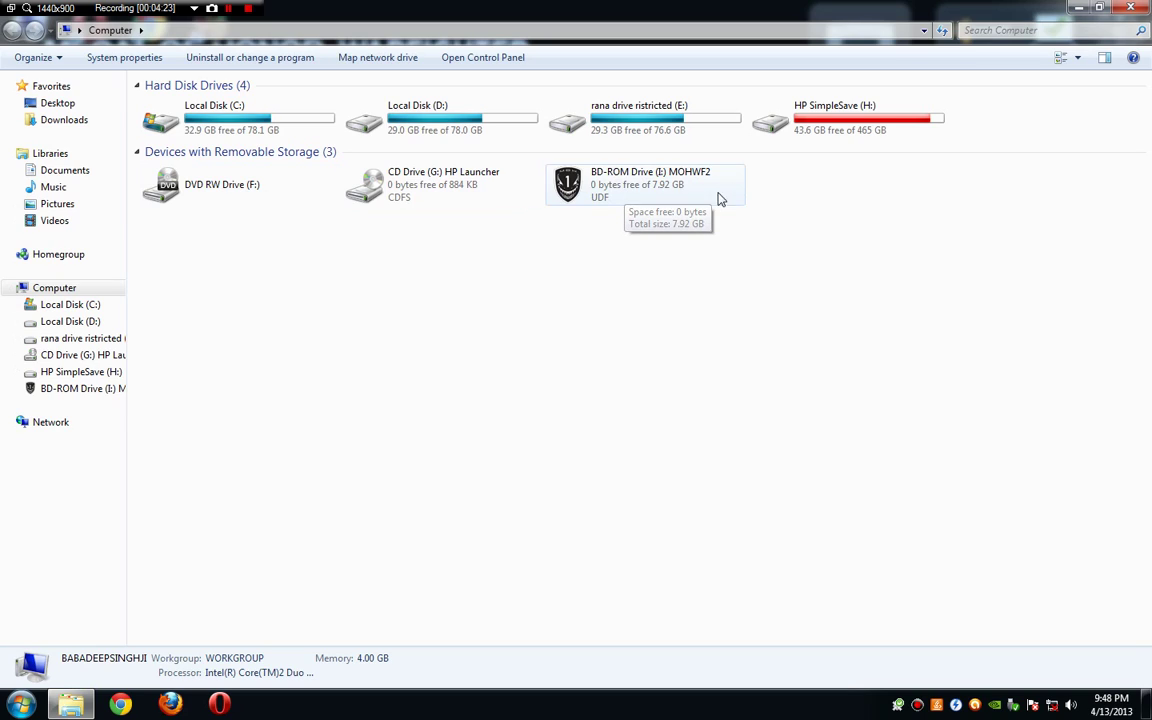
{"action": "left_click", "coordinate": [620, 196]}
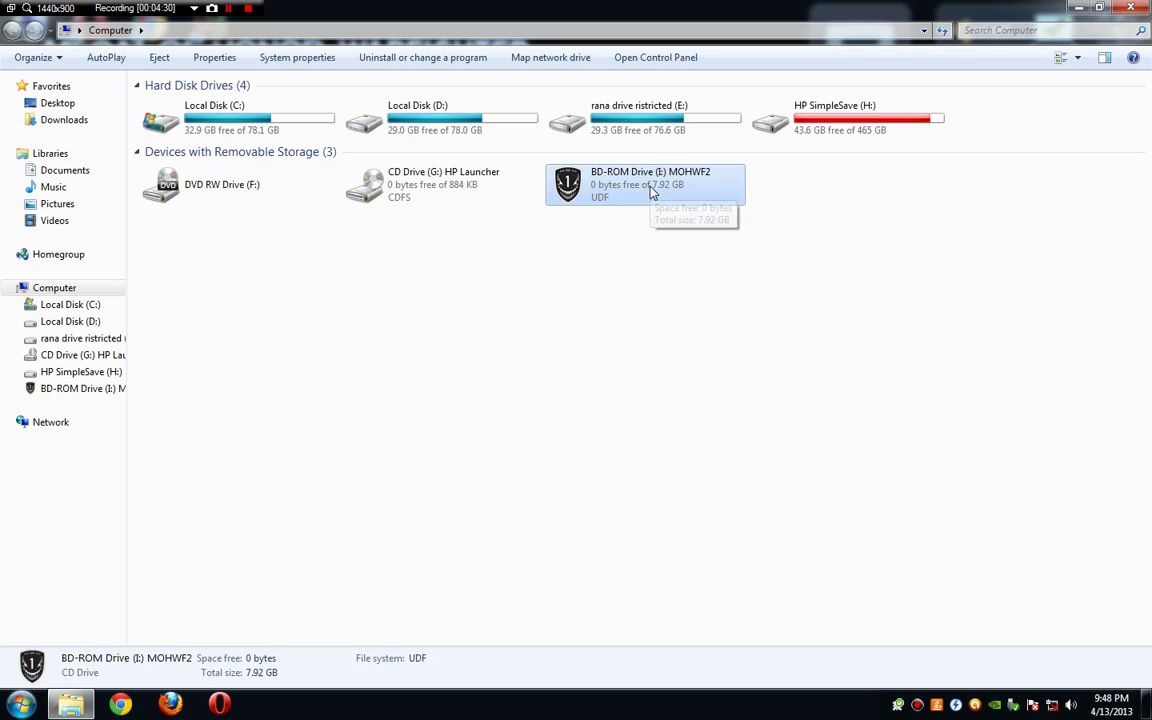
{"action": "left_click", "coordinate": [650, 117]}
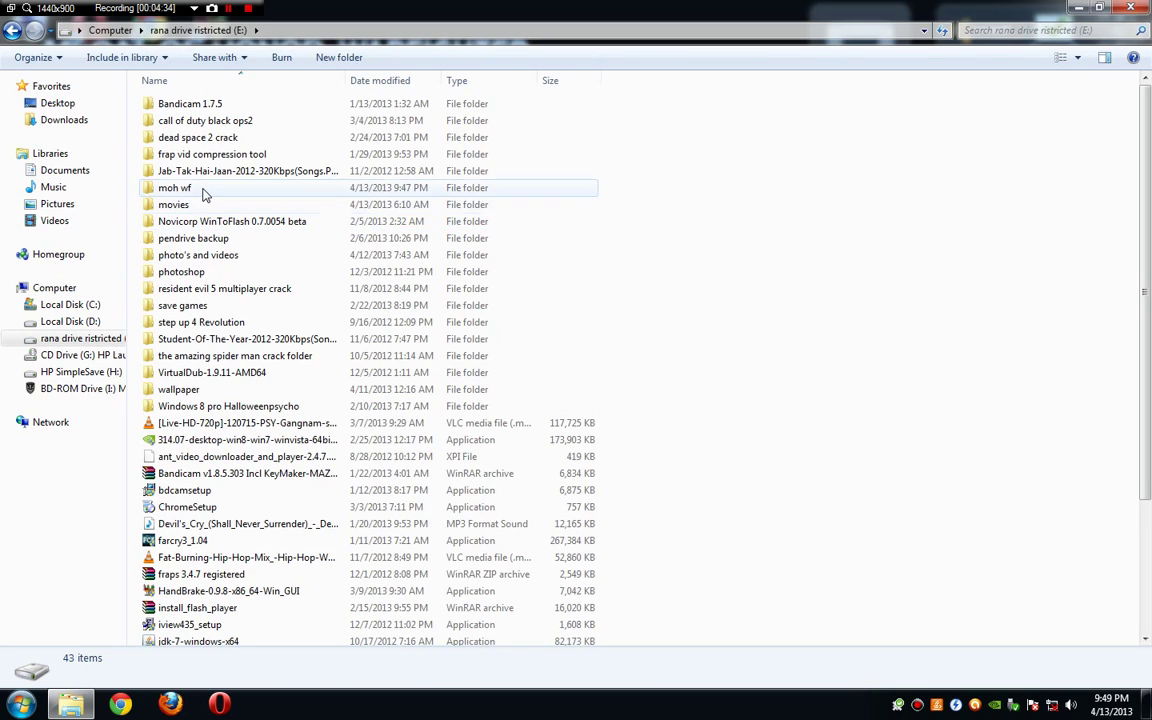
{"action": "double_click", "coordinate": [185, 188]}
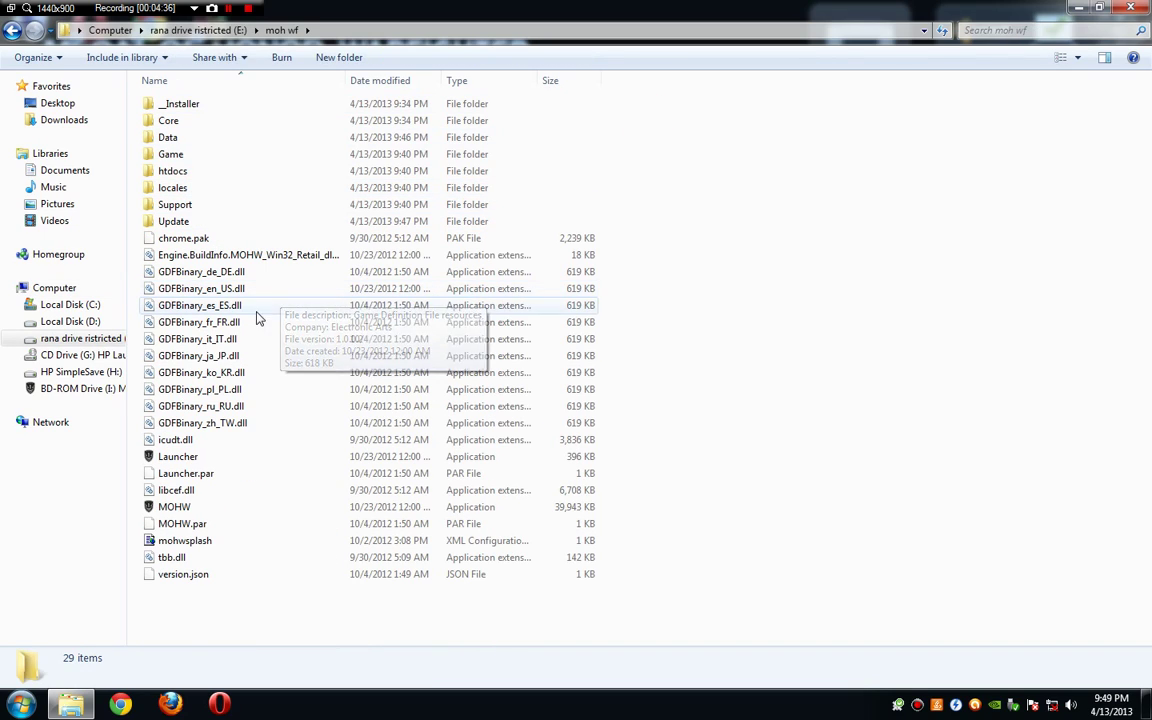
Create a desktop shortcut to the MOHW application in the "moh wf" folder
{"action": "left_click", "coordinate": [182, 508]}
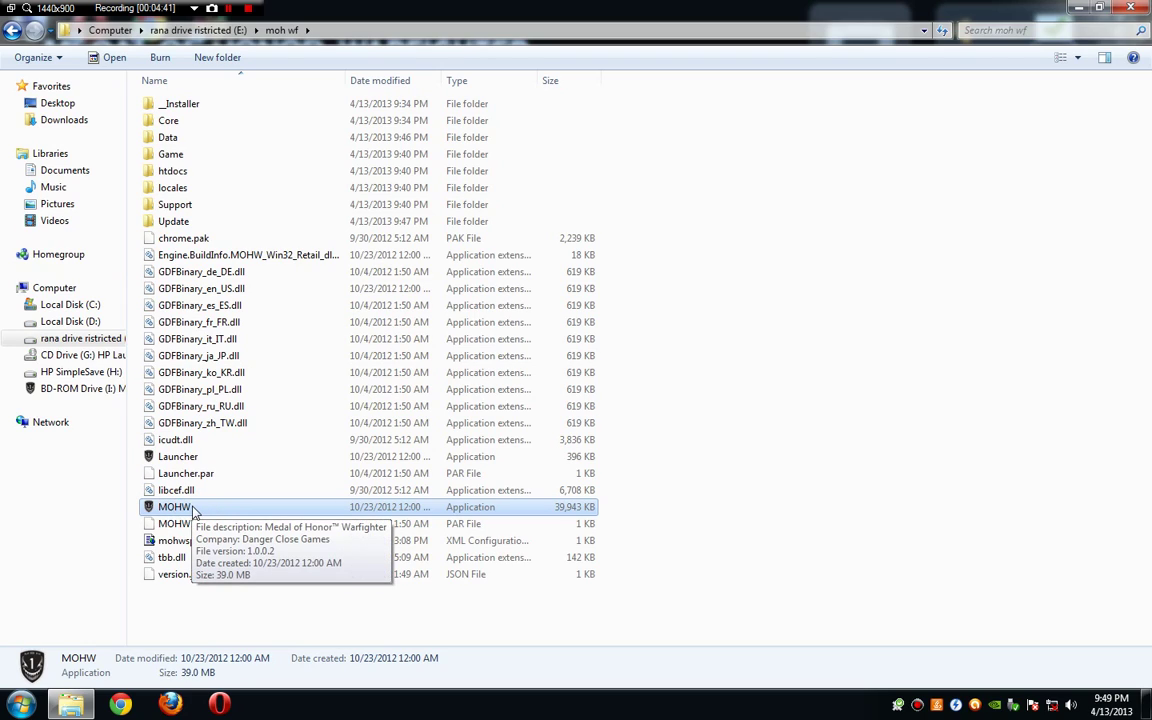
{"action": "right_click", "coordinate": [194, 508]}
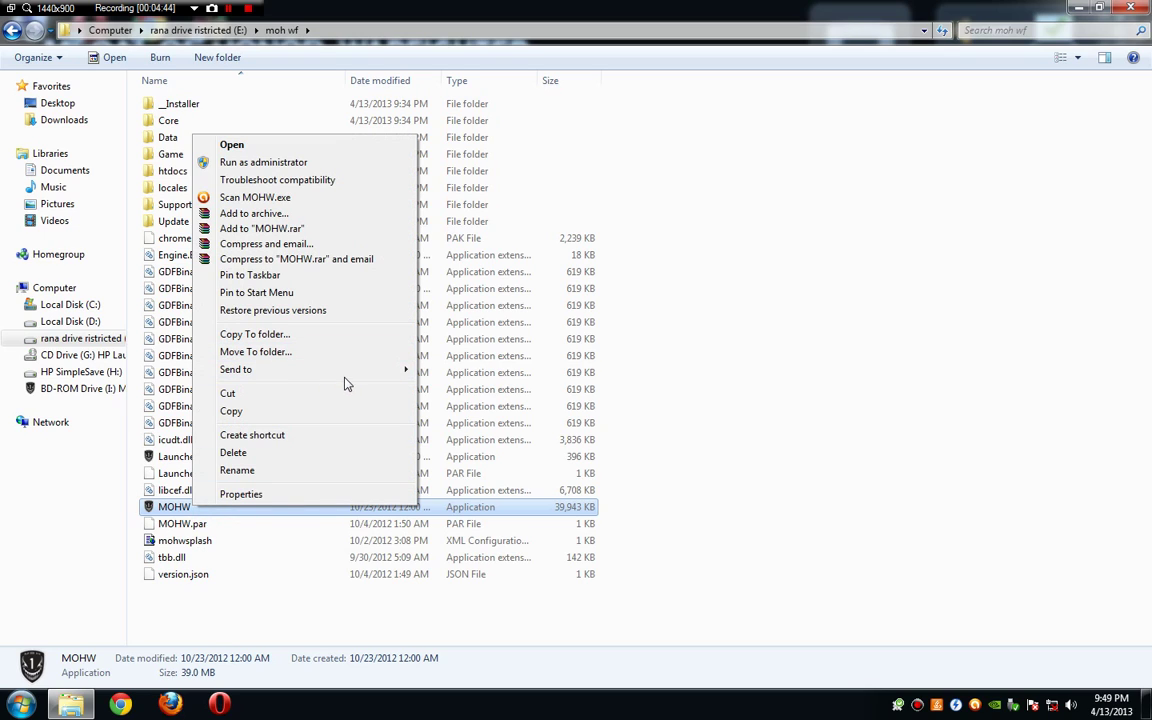
{"action": "mouse_move", "coordinate": [360, 372]}
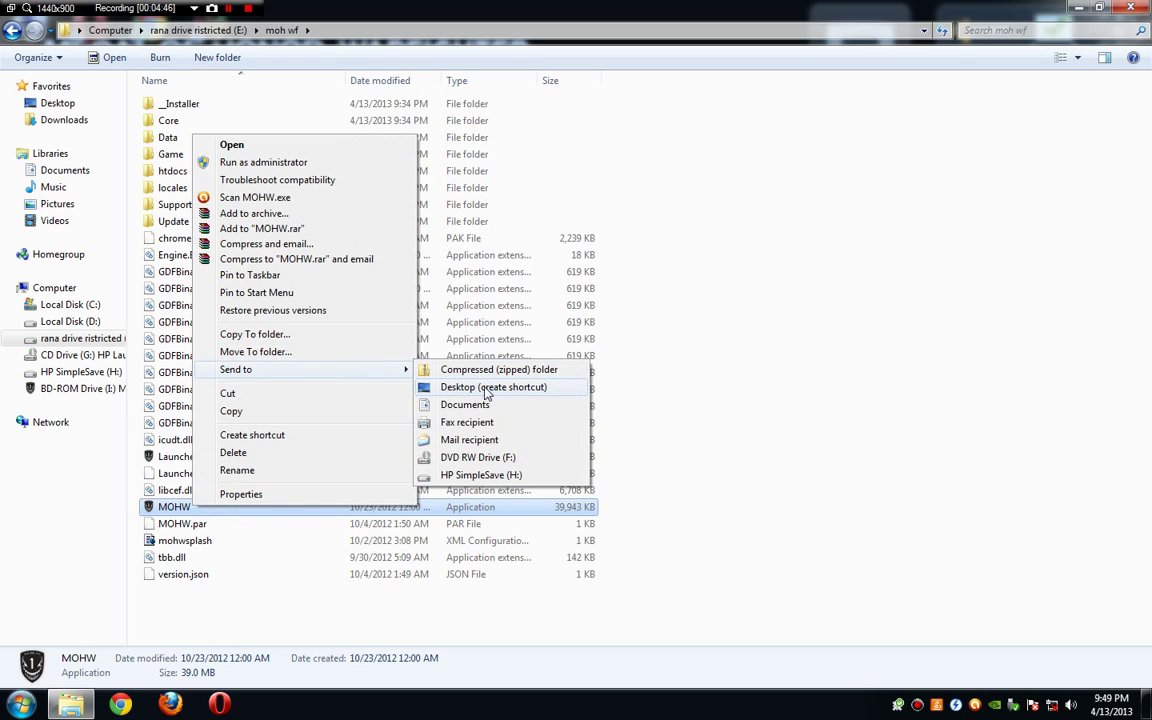
{"action": "left_click", "coordinate": [487, 390]}
Show the desktop and launch the game from the new MOHW shortcut
{"action": "key", "text": "super+d"}
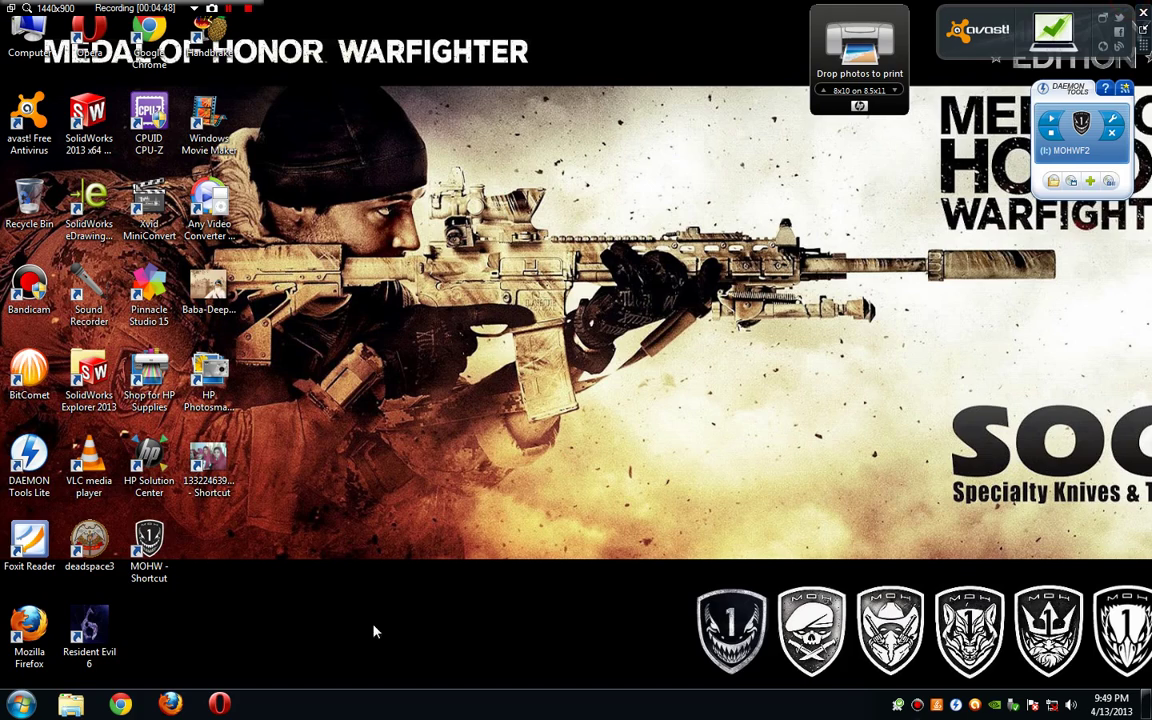
{"action": "left_click", "coordinate": [151, 548]}
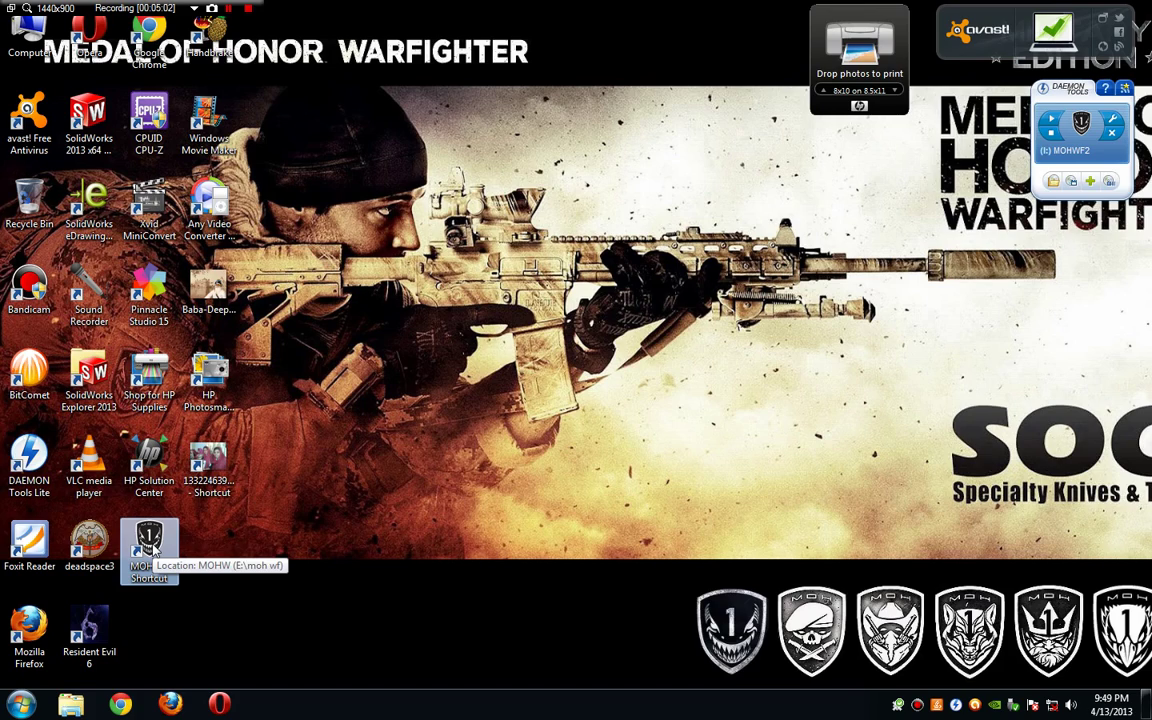
{"action": "double_click", "coordinate": [151, 548]}
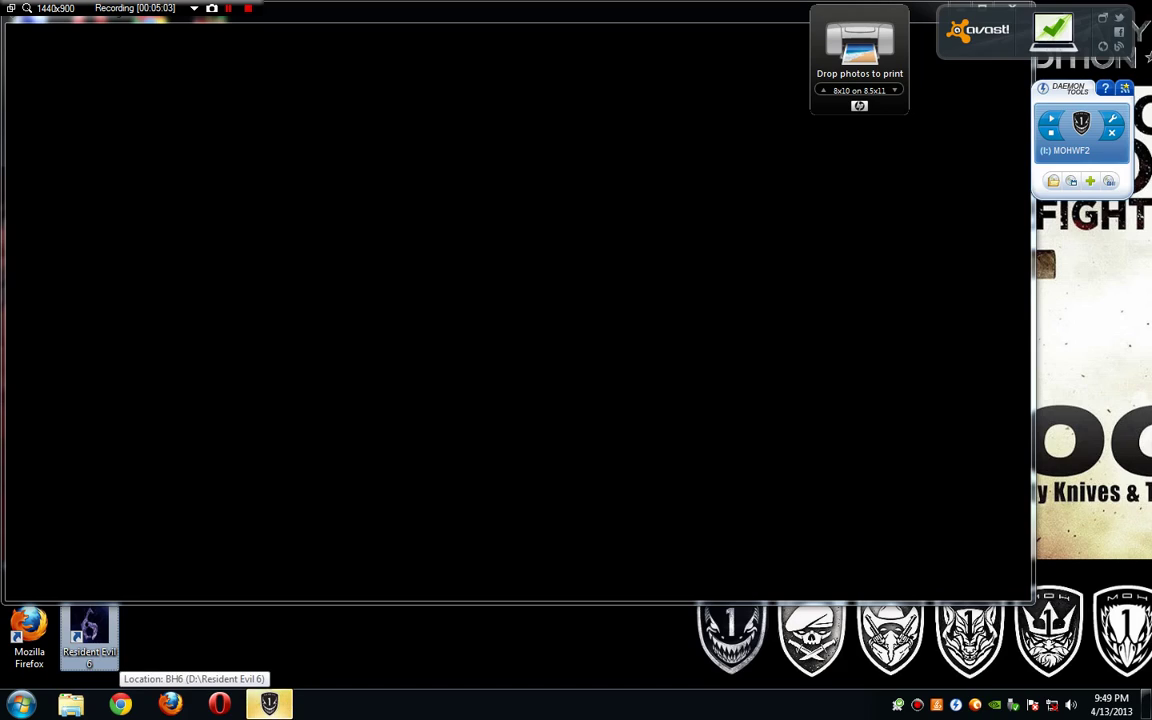